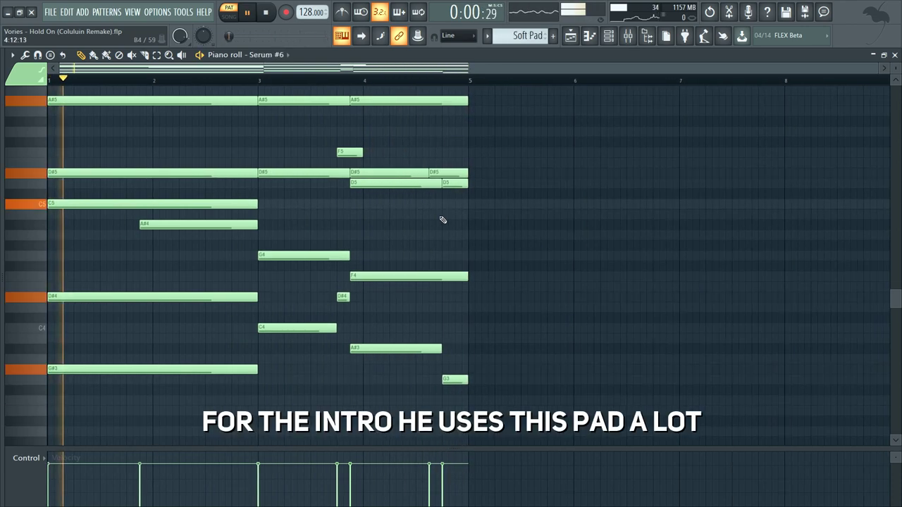
Step: Examine the Soft Pad notes and the Serum #6 oscillator and effects settings behind the pad sound
{"action": "scroll", "coordinate": [483, 221], "scroll_direction": "up", "scroll_amount": 2}
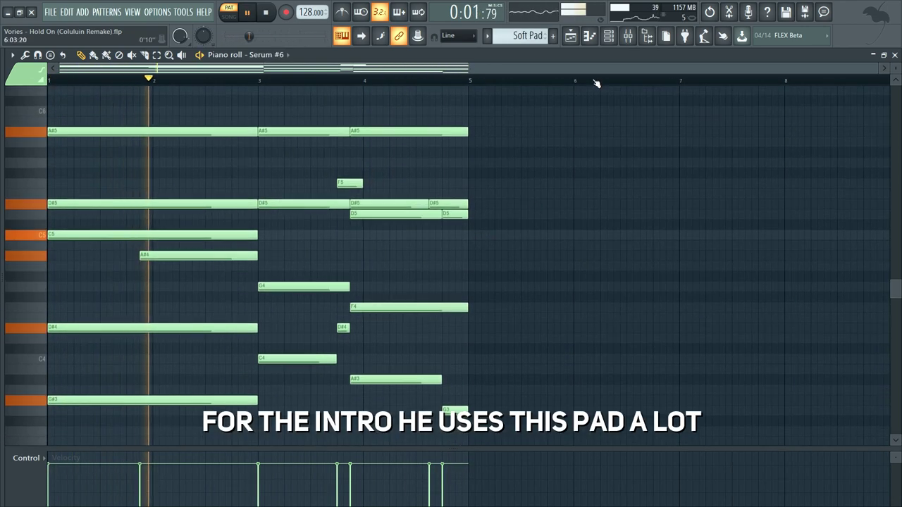
{"action": "key", "text": "F6"}
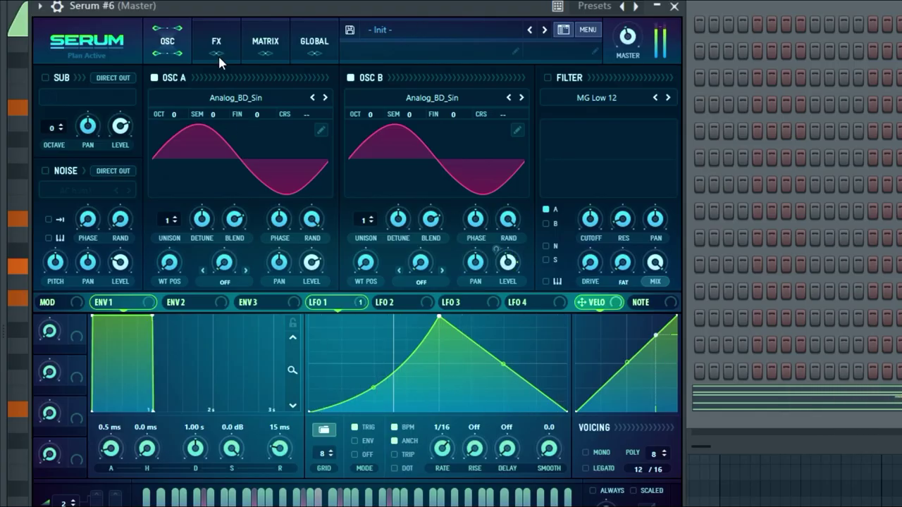
{"action": "left_click", "coordinate": [218, 54]}
{"action": "left_click", "coordinate": [182, 48]}
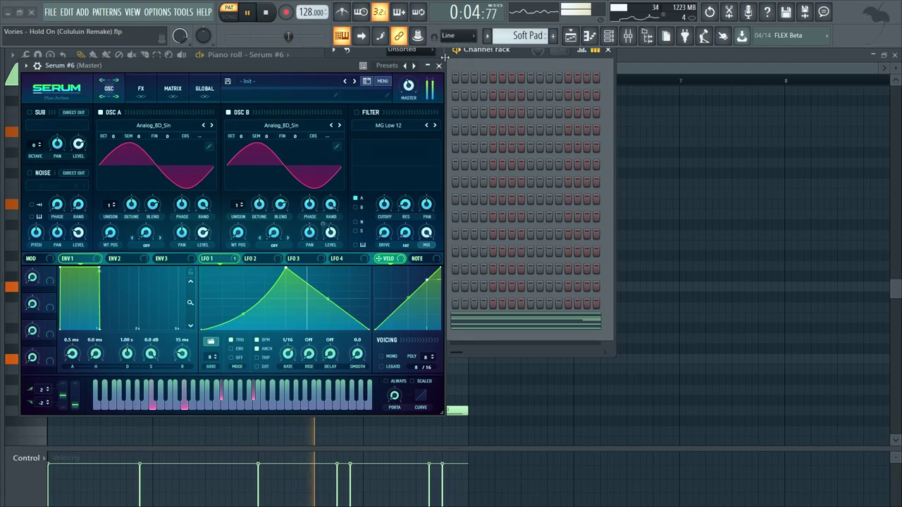
{"action": "left_click", "coordinate": [674, 6]}
{"action": "left_click", "coordinate": [609, 49]}
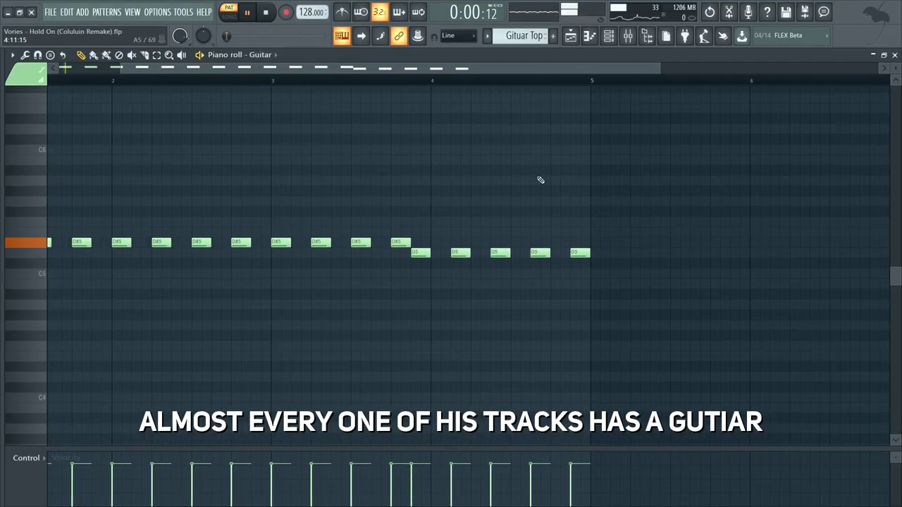
Step: Play the Gituar Top pattern and inspect the Fruity Reeverb 2 effect on the Guitar mixer track
{"action": "key", "text": "space"}
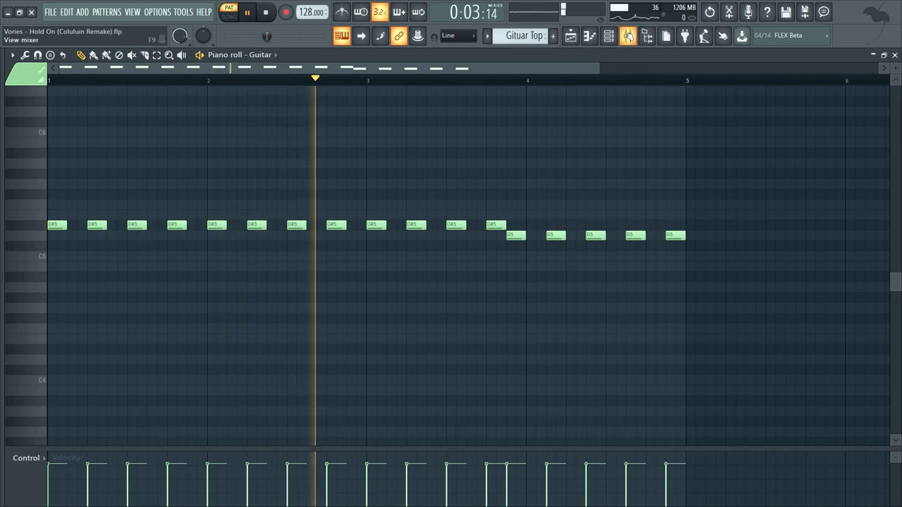
{"action": "key", "text": "F9"}
{"action": "left_click", "coordinate": [381, 168]}
{"action": "left_click", "coordinate": [764, 144]}
{"action": "left_click", "coordinate": [451, 308]}
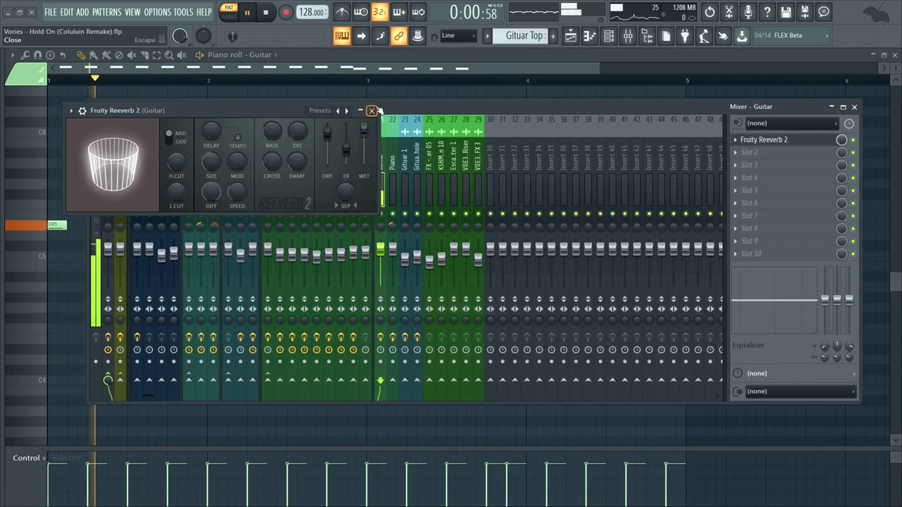
Step: Replace the Guitar track's reverb with ValhallaRoom at 59.9% mix, 6.24 s decay, 12050 Hz high cut and 84.8% depth
{"action": "left_click", "coordinate": [764, 139]}
{"action": "left_click", "coordinate": [736, 139]}
{"action": "mouse_move", "coordinate": [754, 152]}
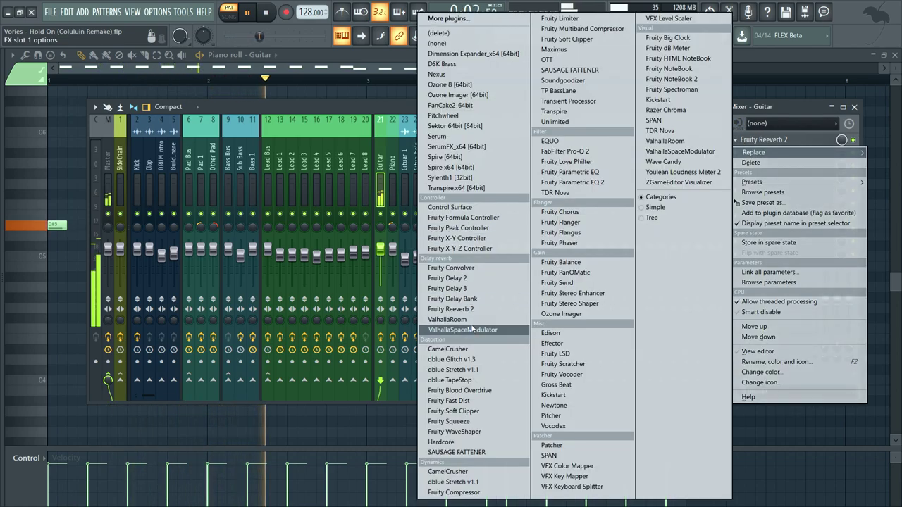
{"action": "left_click", "coordinate": [447, 319]}
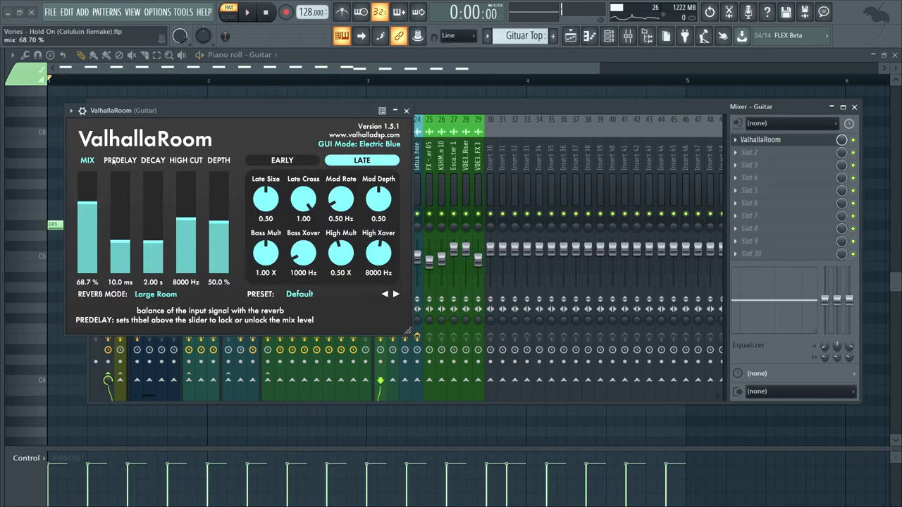
{"action": "key", "text": "space"}
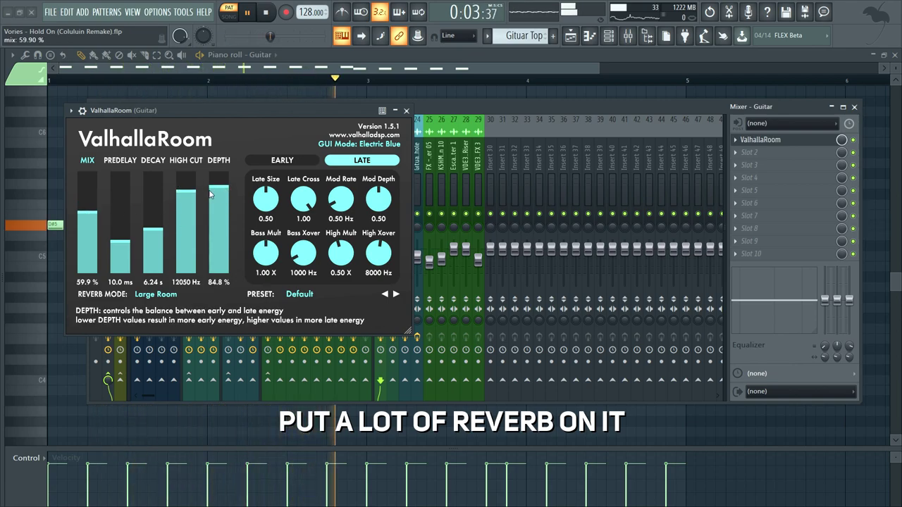
{"action": "left_click", "coordinate": [407, 111]}
{"action": "key", "text": "F9"}
Step: Review the Gituar 1 audio clip's sample settings and the reverb and EQ on its mixer track
{"action": "left_click", "coordinate": [573, 40]}
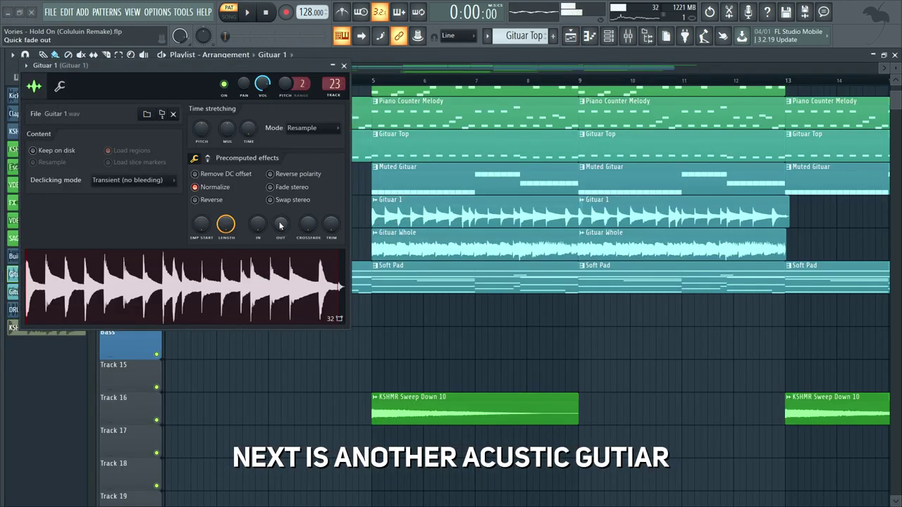
{"action": "key", "text": "F9"}
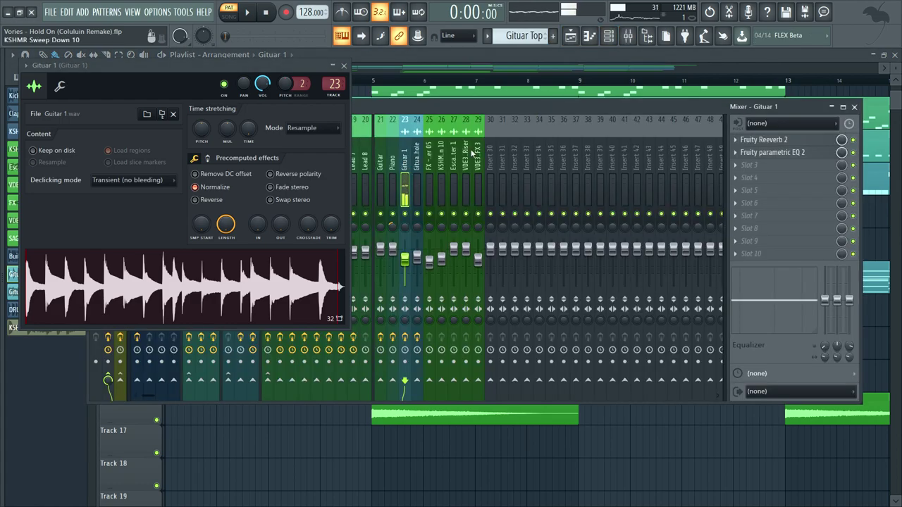
{"action": "left_click", "coordinate": [763, 140]}
{"action": "left_click", "coordinate": [764, 141]}
{"action": "left_click", "coordinate": [777, 154]}
{"action": "left_click", "coordinate": [777, 155]}
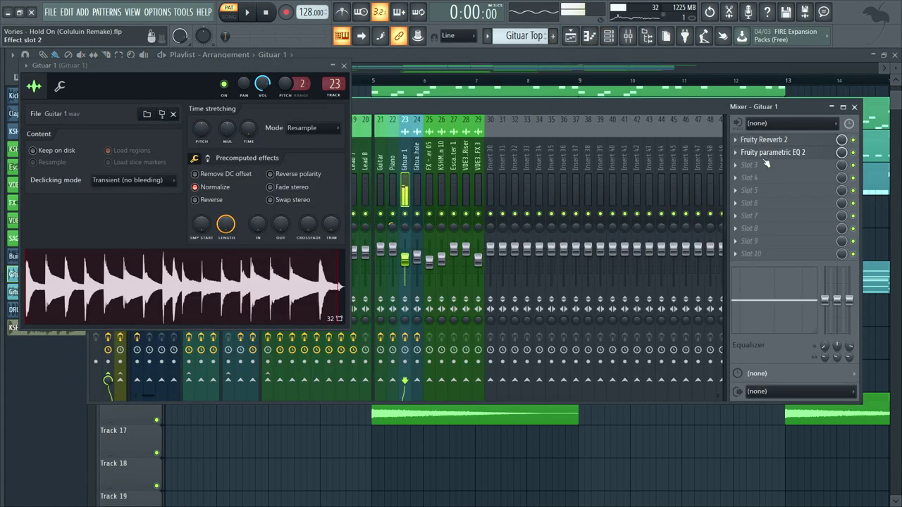
{"action": "left_click", "coordinate": [344, 65]}
{"action": "key", "text": "F9"}
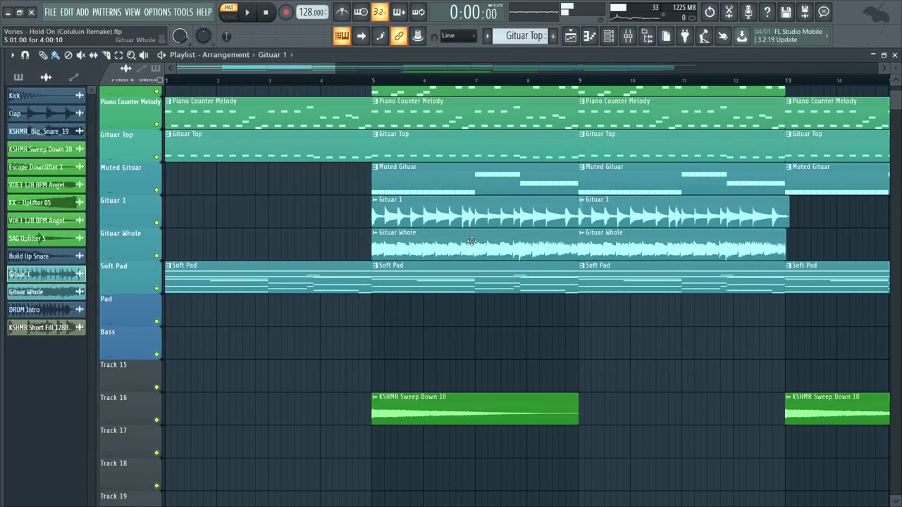
Step: Review the sample settings of the Gituar Whole audio clip in the playlist
{"action": "scroll", "coordinate": [468, 249], "scroll_direction": "up", "scroll_amount": 1}
{"action": "double_click", "coordinate": [462, 281]}
{"action": "left_click", "coordinate": [337, 316]}
{"action": "left_click_drag", "start_coordinate": [176, 93], "coordinate": [422, 95]}
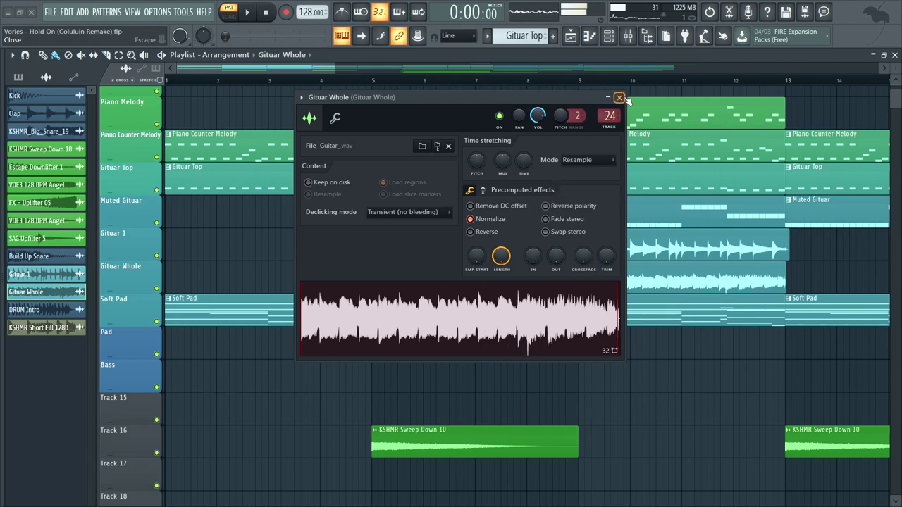
Step: Play the Muted Gituar pattern and look up the guitar presets in the Instruments pack
{"action": "key", "text": "space"}
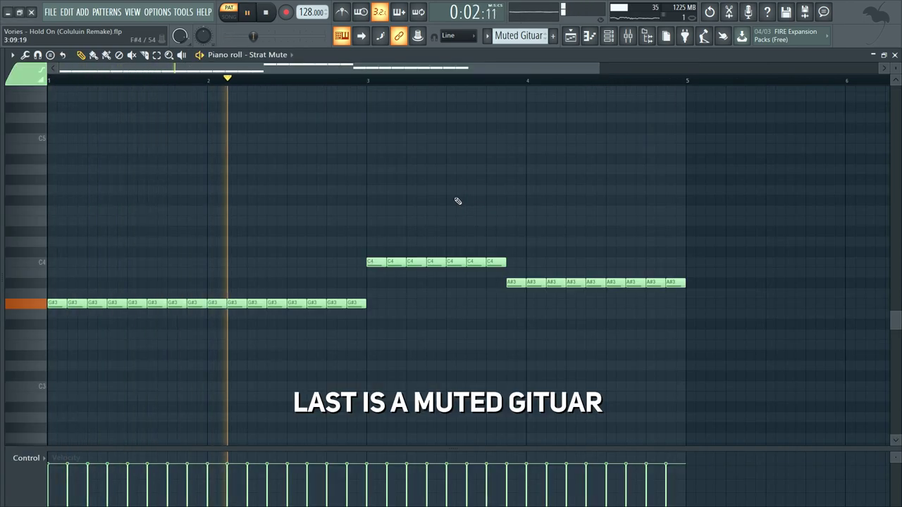
{"action": "key", "text": "alt+F8"}
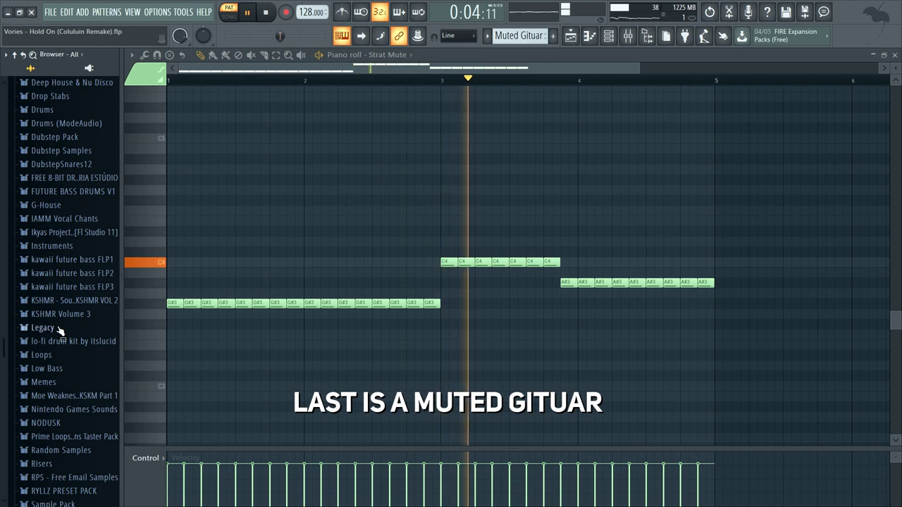
{"action": "left_click", "coordinate": [51, 246]}
{"action": "left_click", "coordinate": [51, 273]}
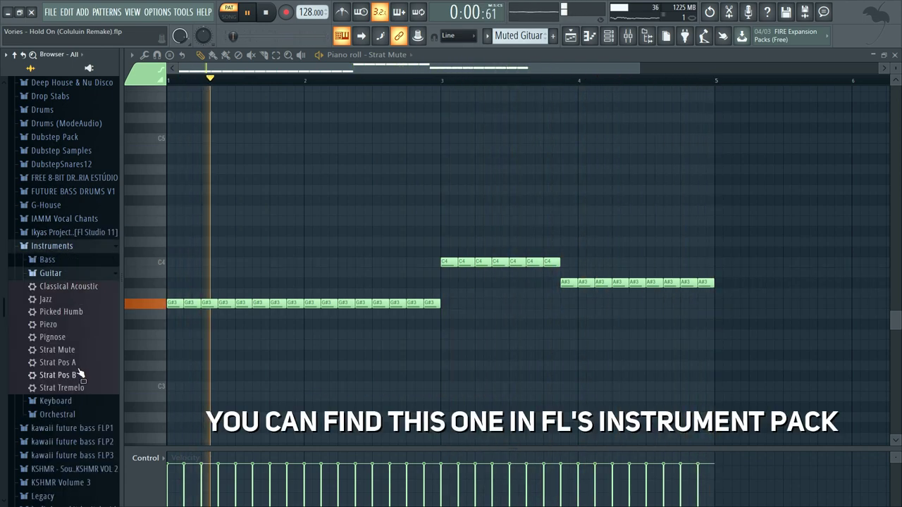
{"action": "key", "text": "alt+F8"}
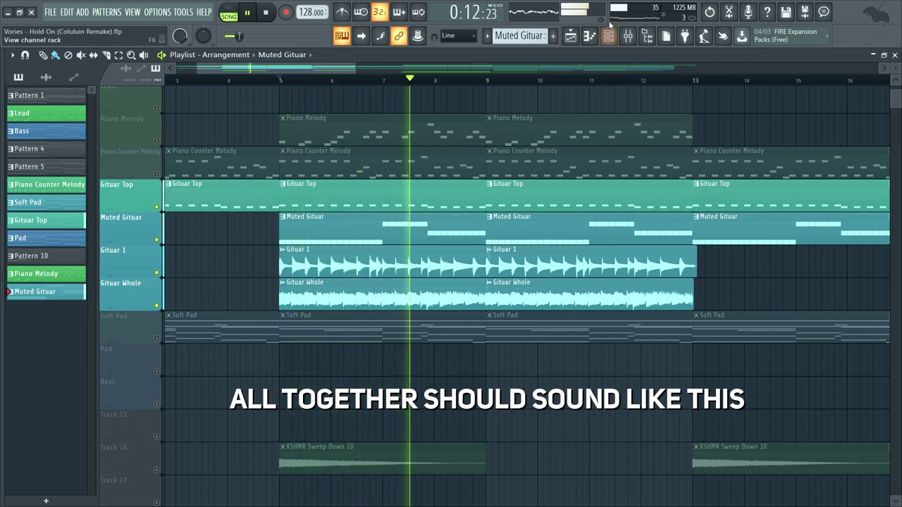
Step: Listen to the guitar layers together and examine the notes of the Piano Melody pattern
{"action": "key", "text": "F9"}
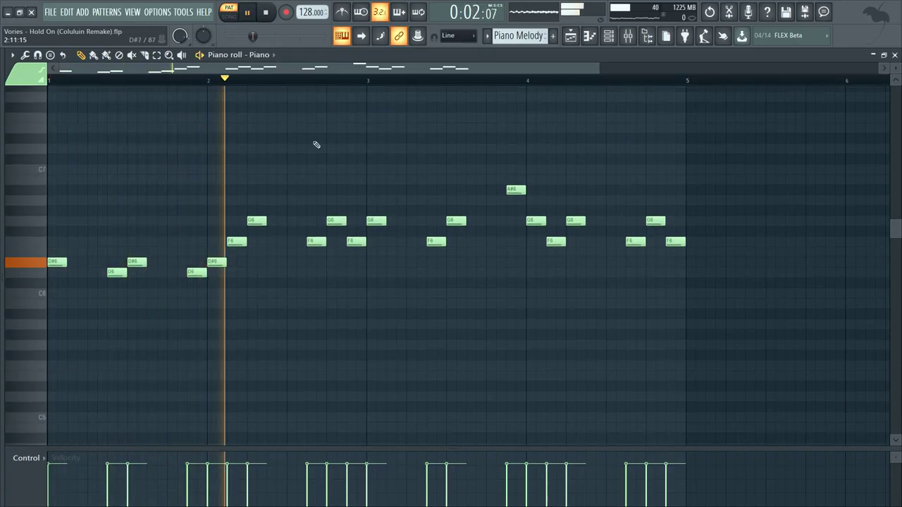
{"action": "left_click_drag", "start_coordinate": [536, 270], "coordinate": [489, 285]}
{"action": "scroll", "coordinate": [586, 298], "scroll_direction": "down", "scroll_amount": 1}
{"action": "scroll", "coordinate": [599, 295], "scroll_direction": "up", "scroll_amount": 1}
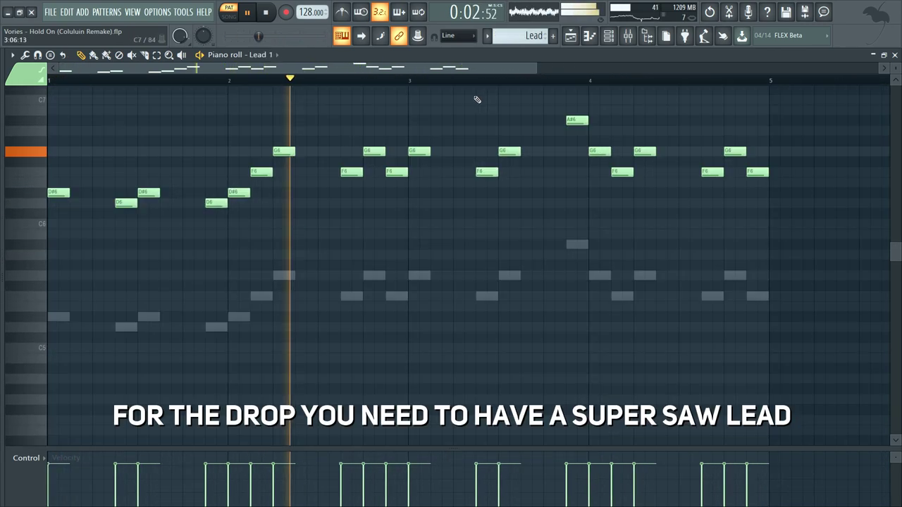
Step: Audition the supersaw layers of the Lead pattern by soloing individual channels, ending with all channels unmuted
{"action": "left_click", "coordinate": [611, 36]}
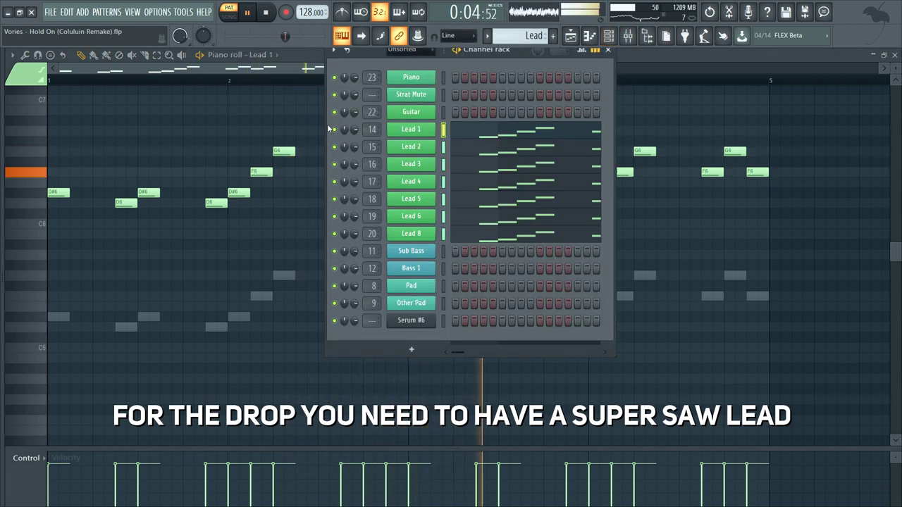
{"action": "right_click", "coordinate": [336, 164]}
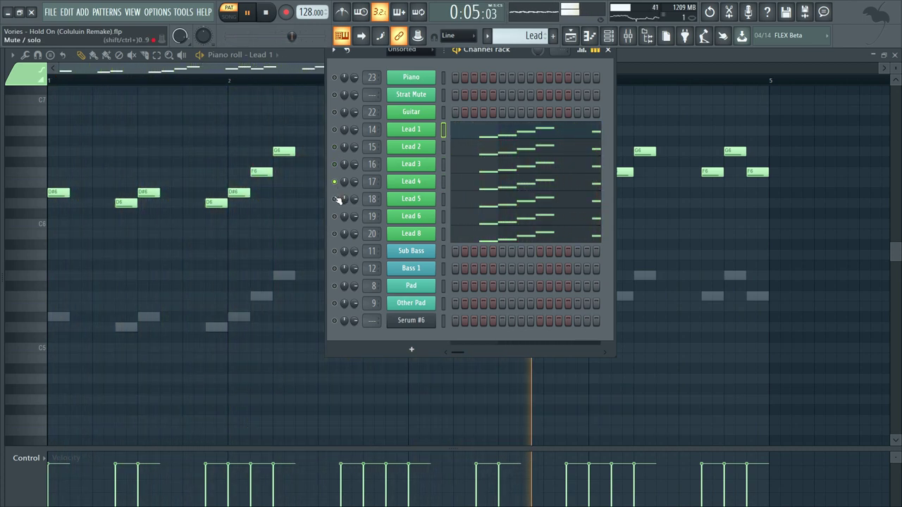
{"action": "right_click", "coordinate": [335, 233]}
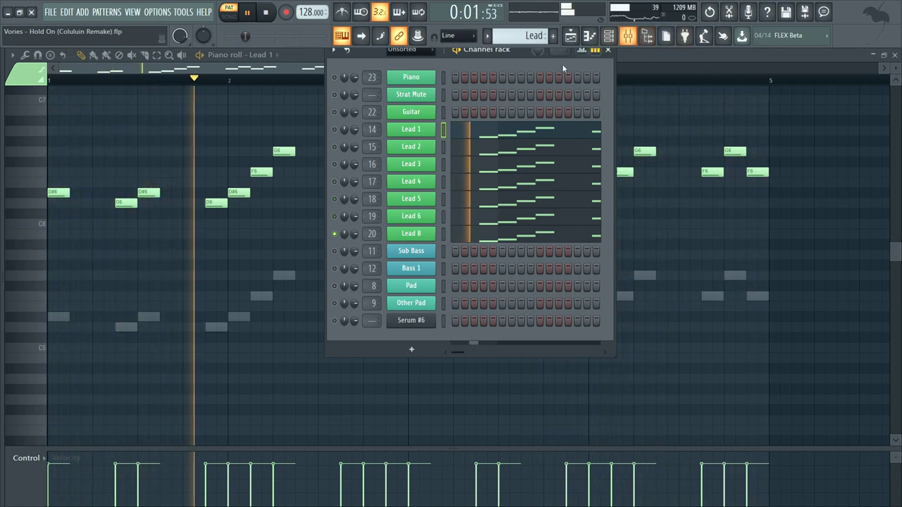
{"action": "right_click", "coordinate": [335, 233]}
Step: Inspect both Fruity parametric EQ 2 effects on the Lead 1 mixer track
{"action": "key", "text": "F9"}
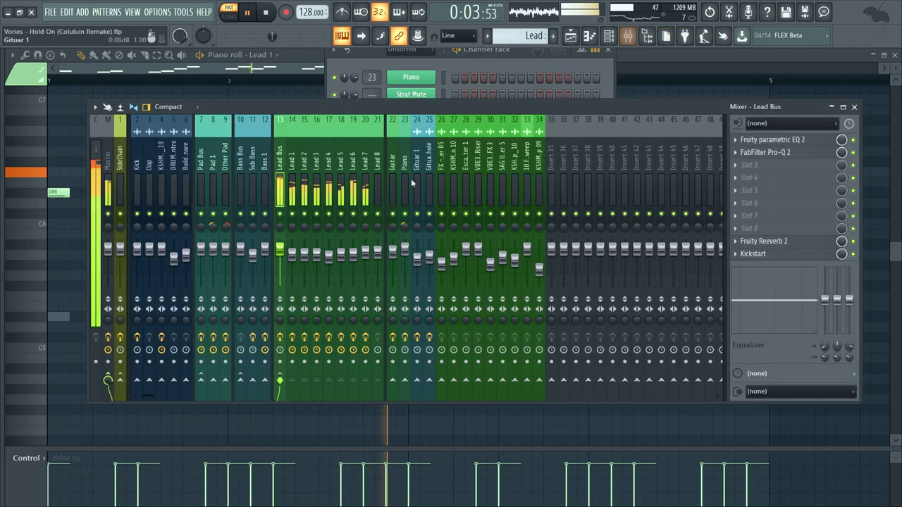
{"action": "left_click", "coordinate": [297, 178]}
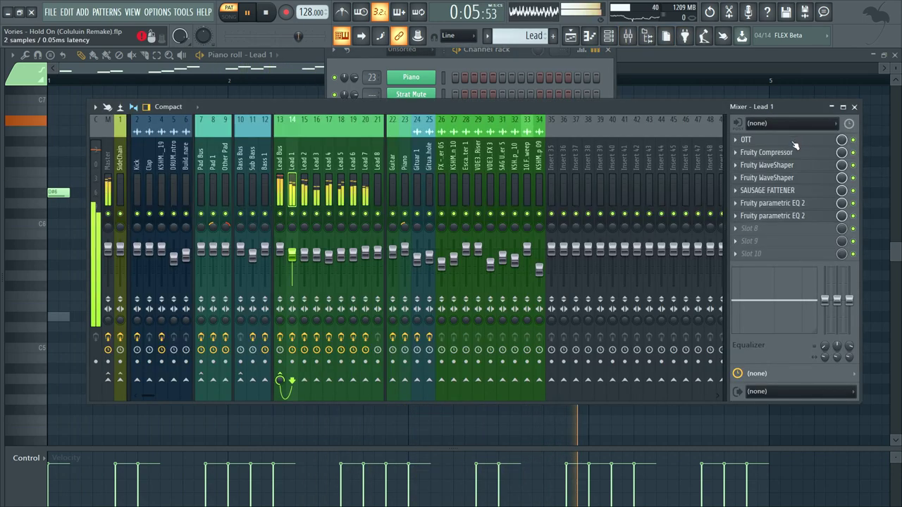
{"action": "left_click", "coordinate": [795, 204]}
{"action": "left_click", "coordinate": [795, 204]}
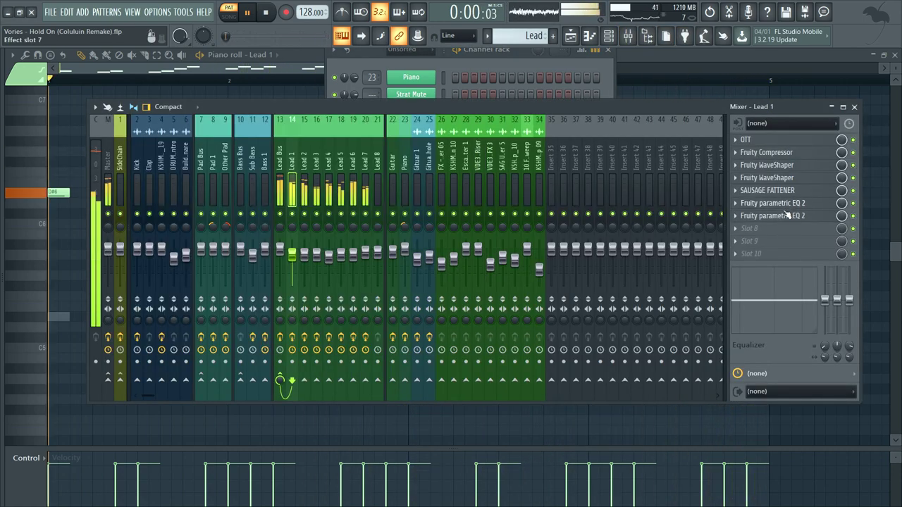
{"action": "left_click", "coordinate": [781, 217]}
{"action": "left_click", "coordinate": [779, 218]}
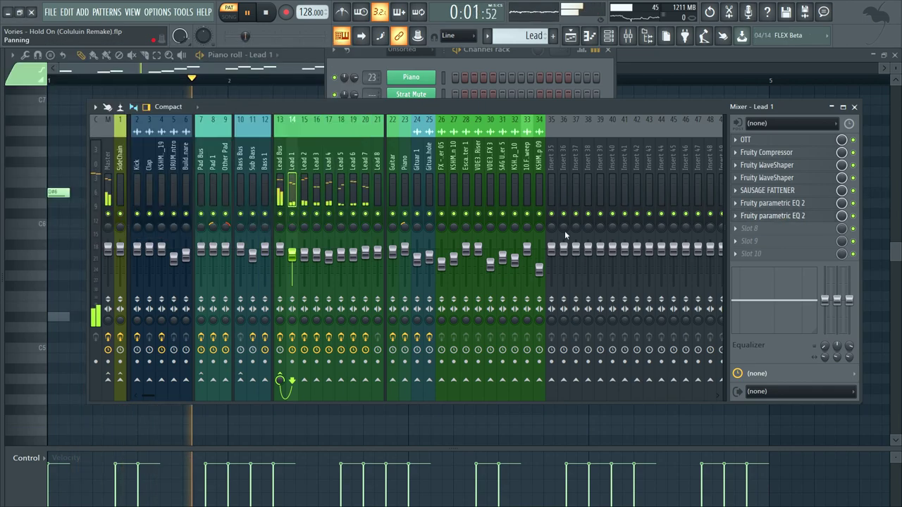
Step: Inspect the Fruity parametric EQ 2 curves on the Lead 2 and Lead 3 mixer tracks
{"action": "left_click", "coordinate": [304, 164]}
{"action": "left_click", "coordinate": [773, 178]}
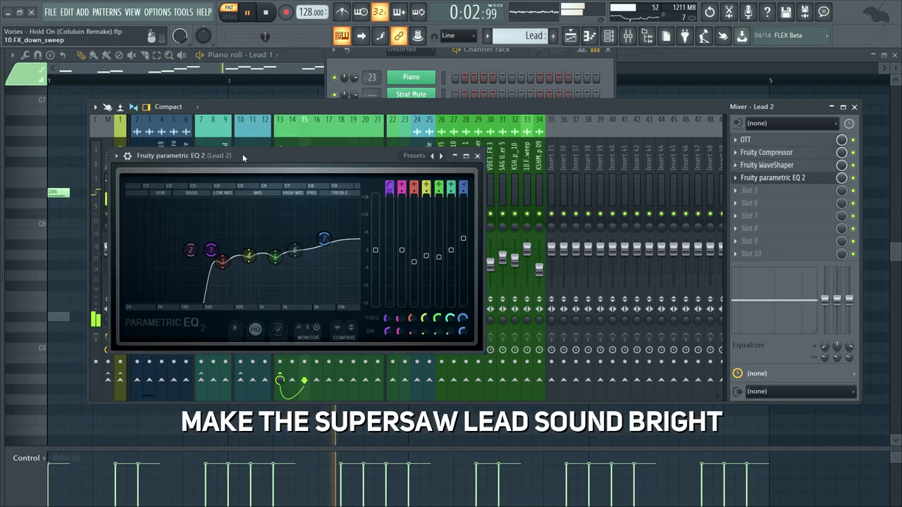
{"action": "left_click", "coordinate": [478, 156]}
{"action": "left_click", "coordinate": [316, 164]}
{"action": "left_click", "coordinate": [773, 177]}
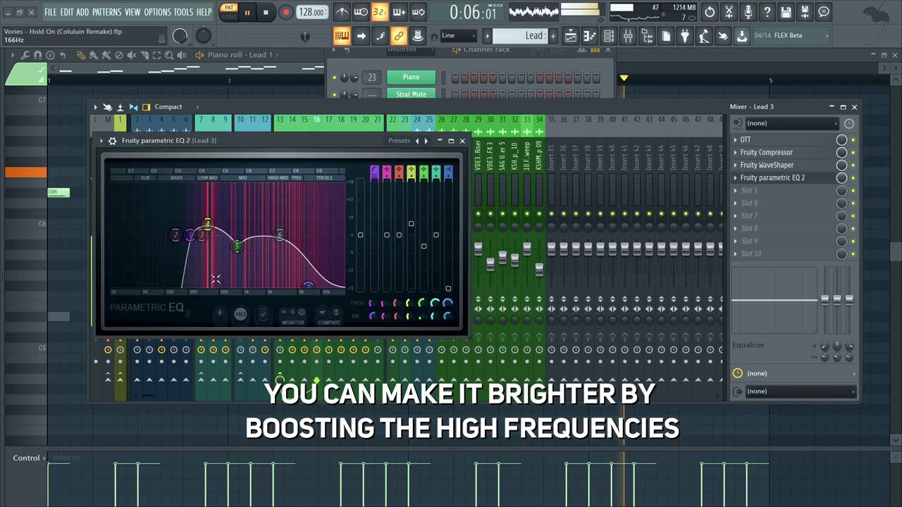
{"action": "left_click", "coordinate": [462, 141]}
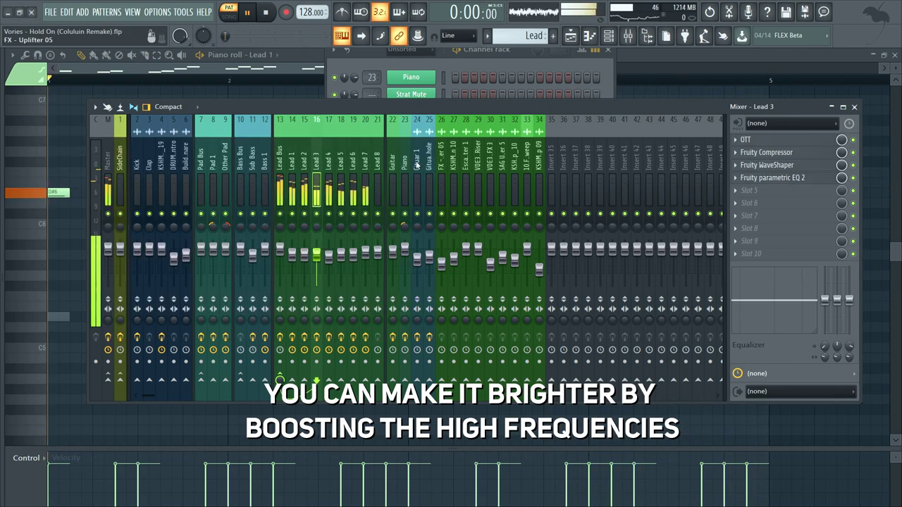
Step: Inspect the Fruity parametric EQ 2 curves on the Lead 4 and Lead 5 mixer tracks
{"action": "left_click", "coordinate": [328, 177]}
{"action": "left_click", "coordinate": [773, 178]}
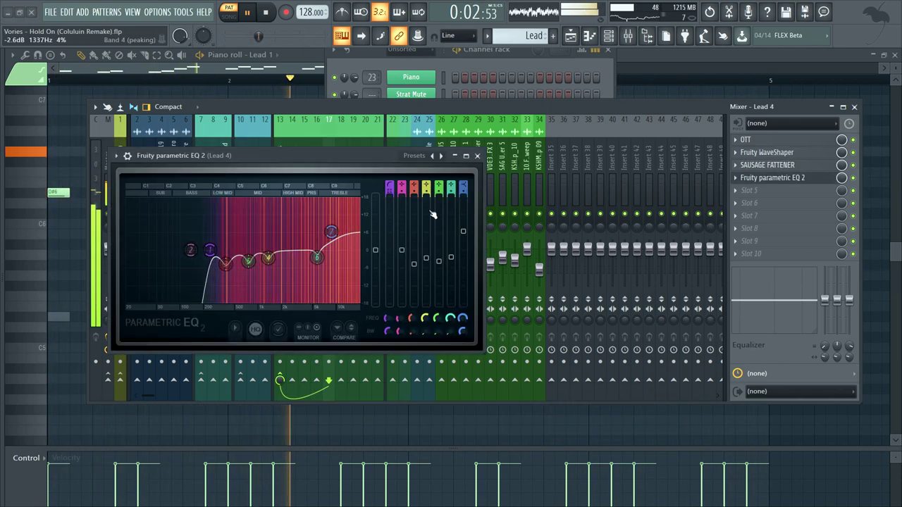
{"action": "left_click", "coordinate": [478, 156]}
{"action": "left_click", "coordinate": [341, 176]}
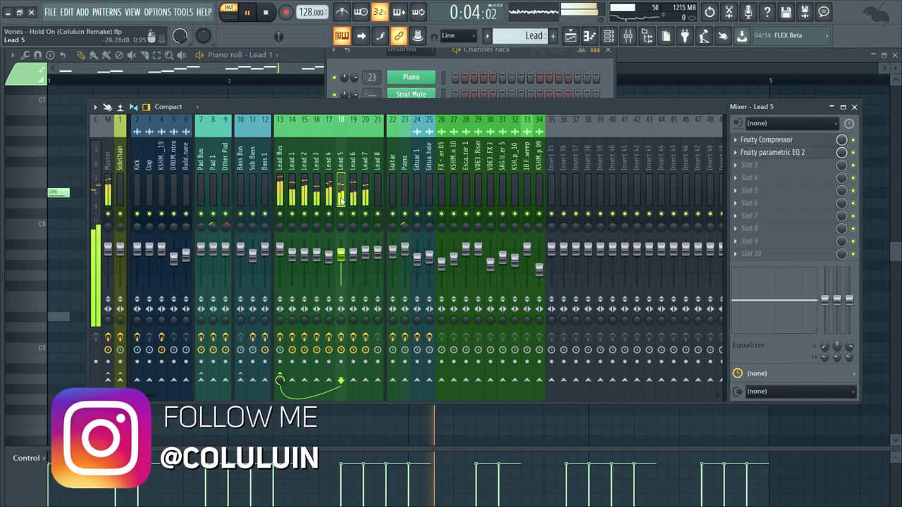
{"action": "left_click", "coordinate": [773, 152]}
{"action": "left_click", "coordinate": [373, 50]}
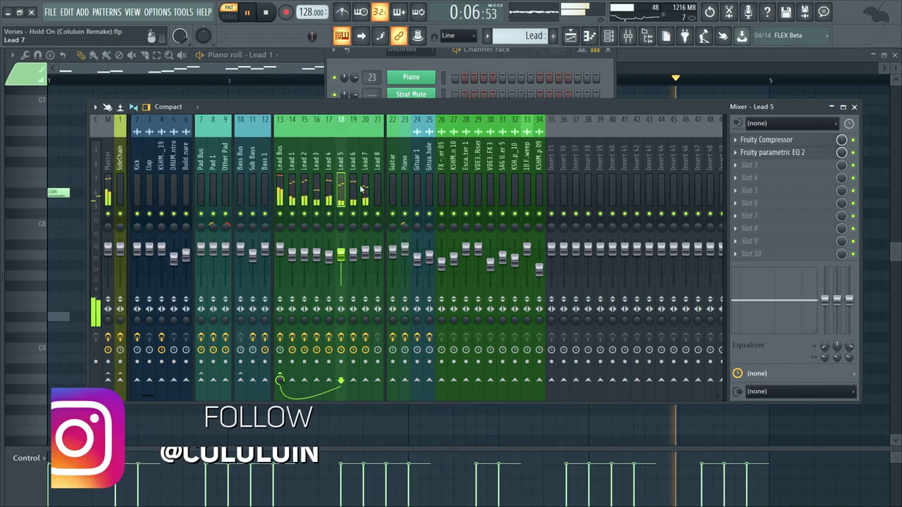
Step: Inspect the Fruity parametric EQ 2 curves on the Lead 6 and Lead 7 mixer tracks
{"action": "left_click", "coordinate": [364, 183]}
{"action": "left_click", "coordinate": [352, 185]}
{"action": "left_click", "coordinate": [773, 178]}
{"action": "left_click", "coordinate": [416, 116]}
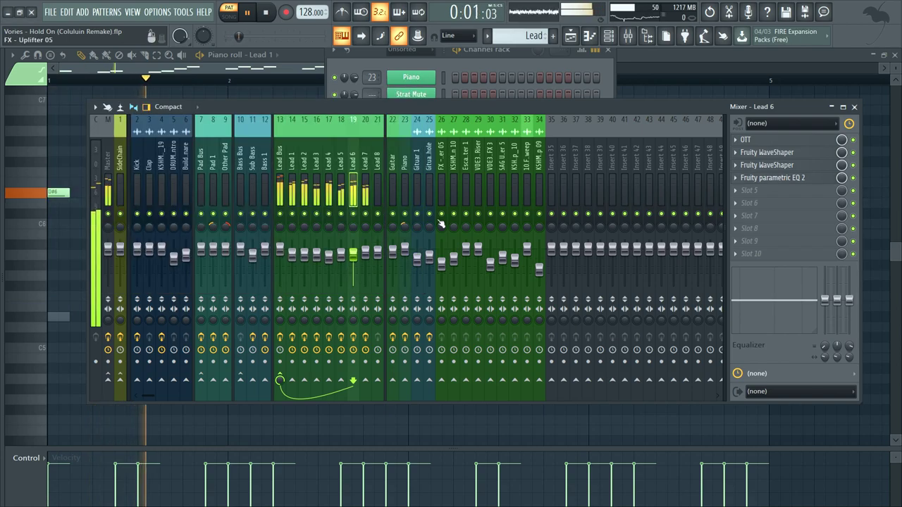
{"action": "left_click", "coordinate": [805, 167]}
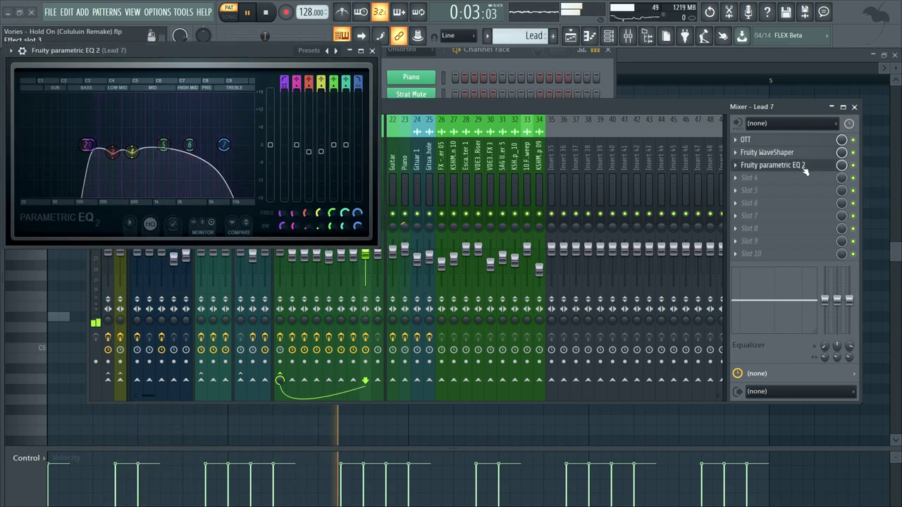
Step: Inspect the Fruity parametric EQ 2 and FabFilter Pro-Q 2 effects on the Lead Bus mixer track
{"action": "left_click", "coordinate": [805, 168]}
{"action": "left_click", "coordinate": [280, 180]}
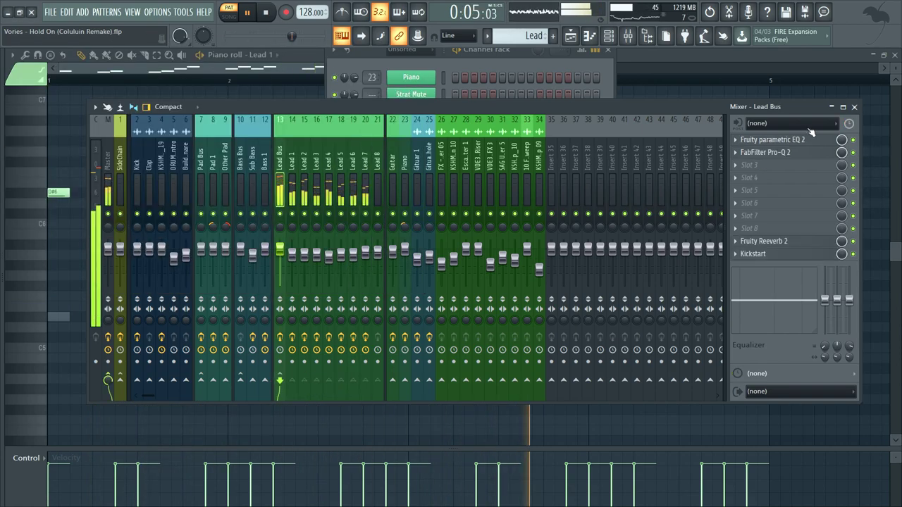
{"action": "left_click", "coordinate": [791, 144]}
{"action": "left_click", "coordinate": [791, 141]}
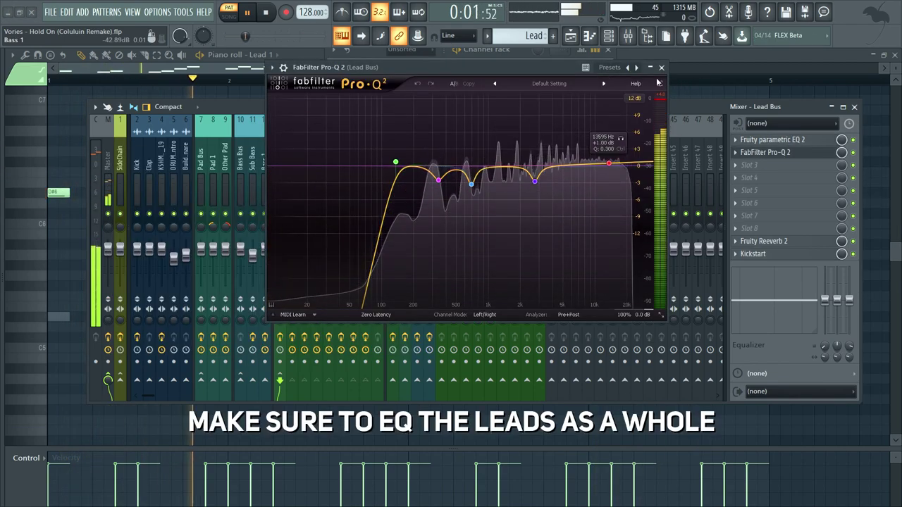
{"action": "left_click", "coordinate": [662, 68]}
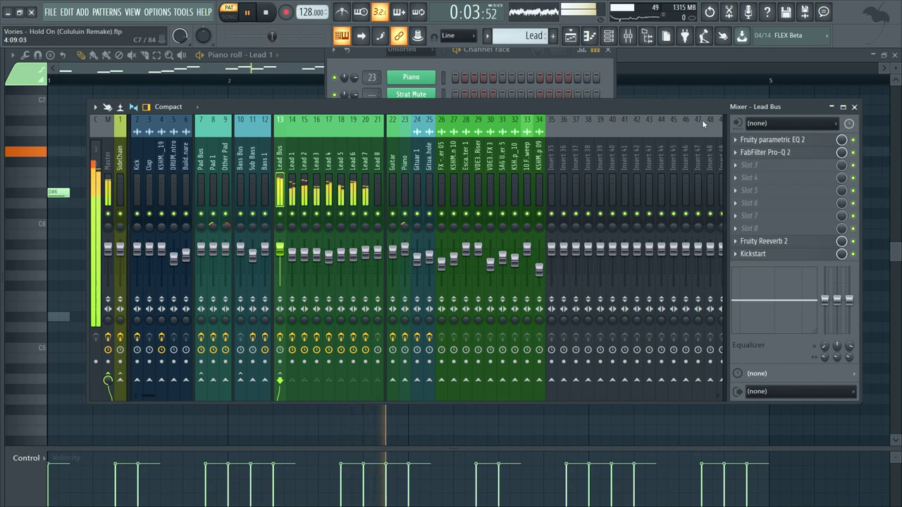
Step: Inspect the Fruity Reeverb 2 and Kickstart sidechain settings on the Lead Bus
{"action": "left_click", "coordinate": [774, 243]}
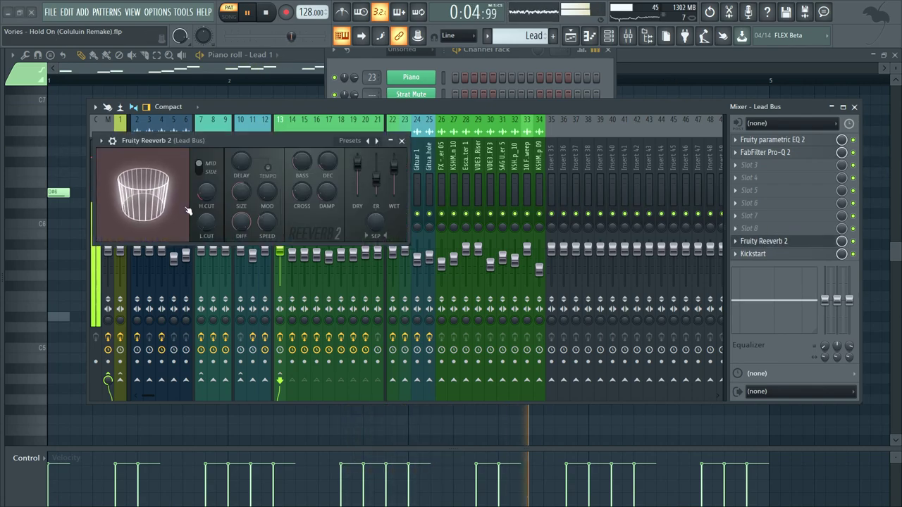
{"action": "left_click", "coordinate": [403, 141]}
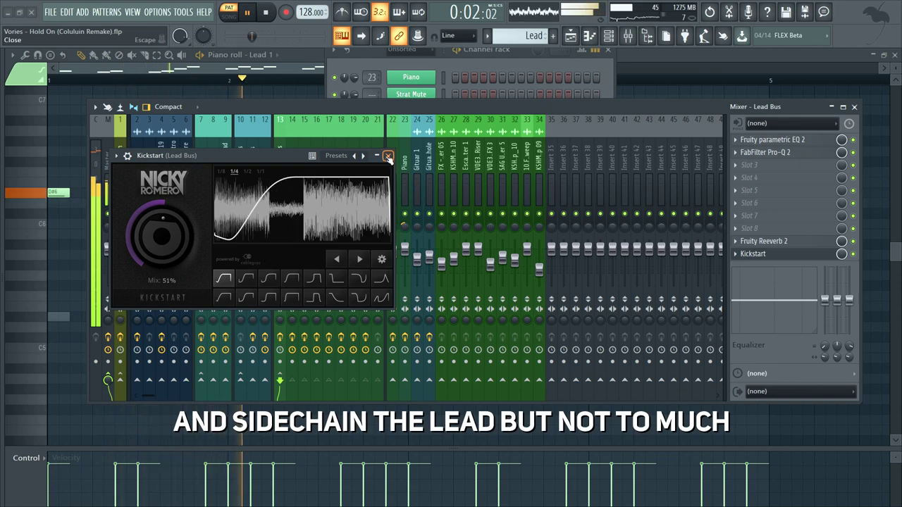
{"action": "left_click", "coordinate": [387, 156]}
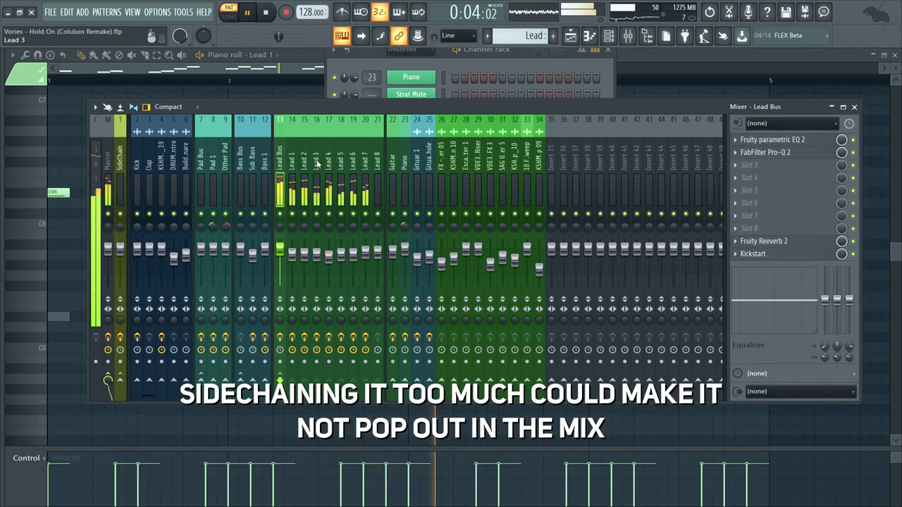
Step: Leave the mixer, review the Lead 1 melody in the piano roll and stop playback
{"action": "left_click", "coordinate": [278, 93]}
{"action": "scroll", "coordinate": [603, 229], "scroll_direction": "up", "scroll_amount": 1}
{"action": "scroll", "coordinate": [612, 229], "scroll_direction": "down", "scroll_amount": 1}
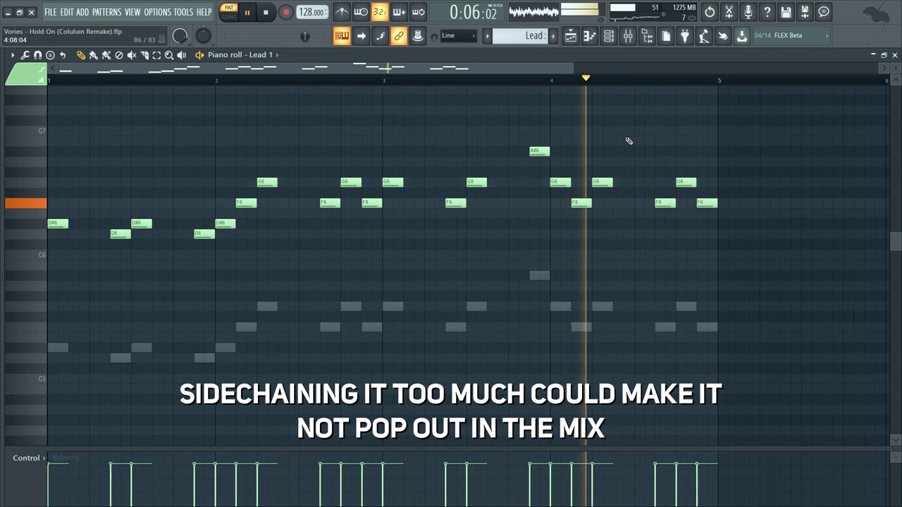
{"action": "key", "text": "space"}
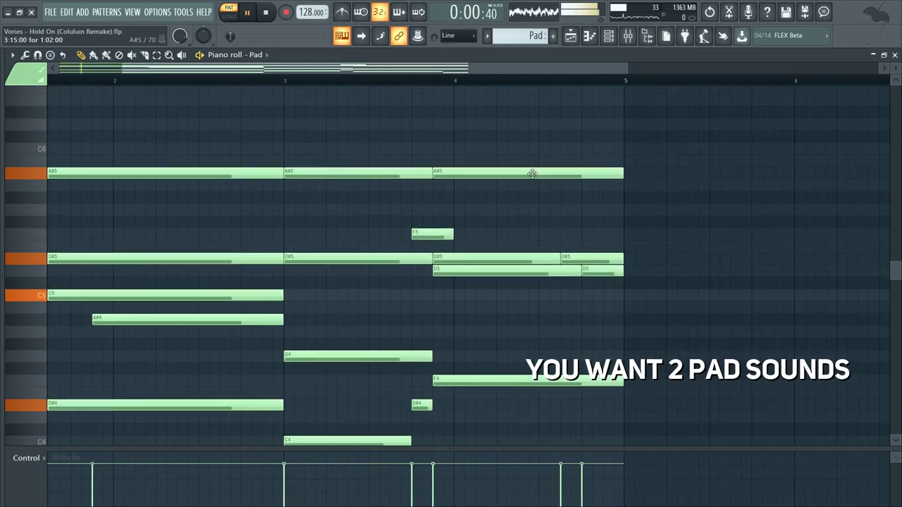
Step: Examine the full range of the Pad chord notes in the piano roll during playback
{"action": "scroll", "coordinate": [532, 173], "scroll_direction": "down", "scroll_amount": 2}
{"action": "scroll", "coordinate": [627, 155], "scroll_direction": "down", "scroll_amount": 2}
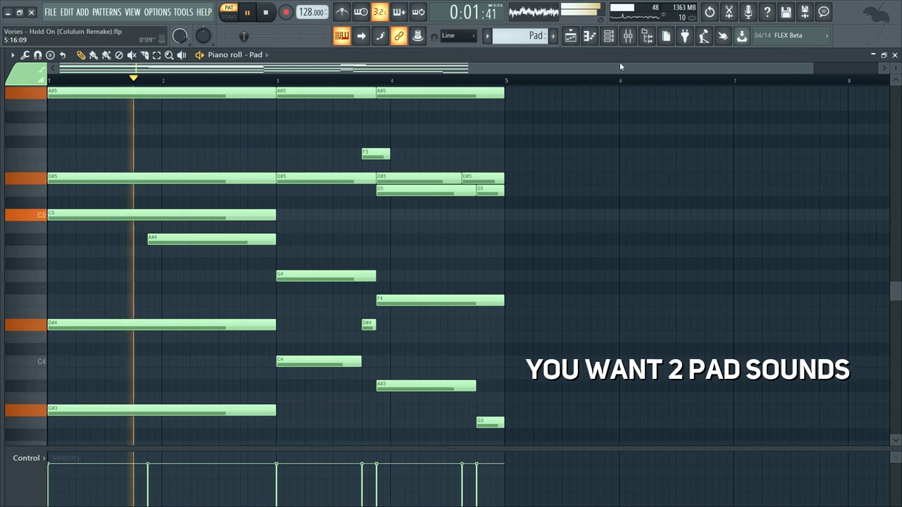
{"action": "scroll", "coordinate": [623, 136], "scroll_direction": "up", "scroll_amount": 1}
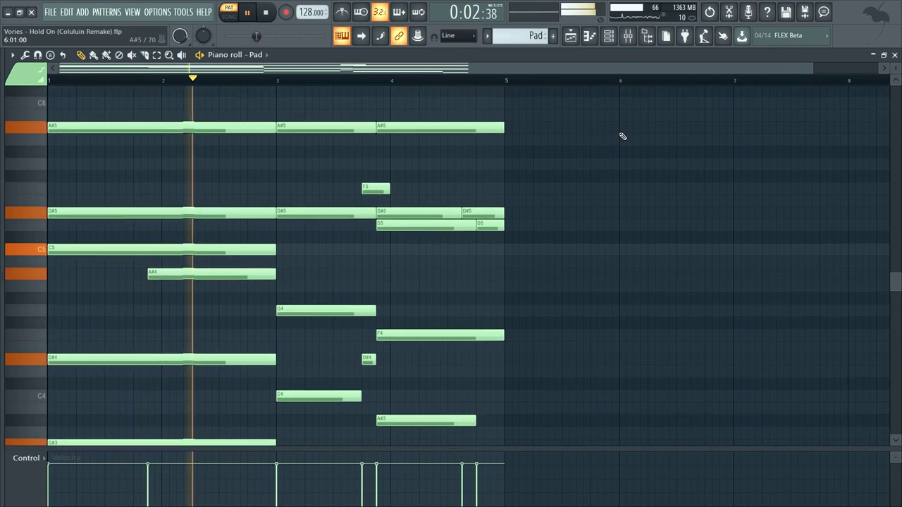
Step: Solo the Pad channel and inspect its Sylenth1 patch
{"action": "left_click", "coordinate": [627, 41]}
{"action": "right_click", "coordinate": [334, 286]}
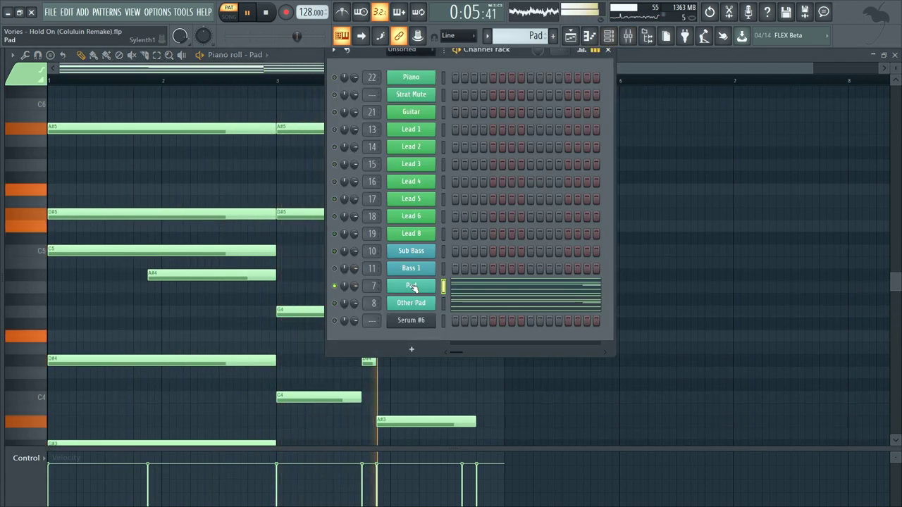
{"action": "left_click", "coordinate": [423, 287]}
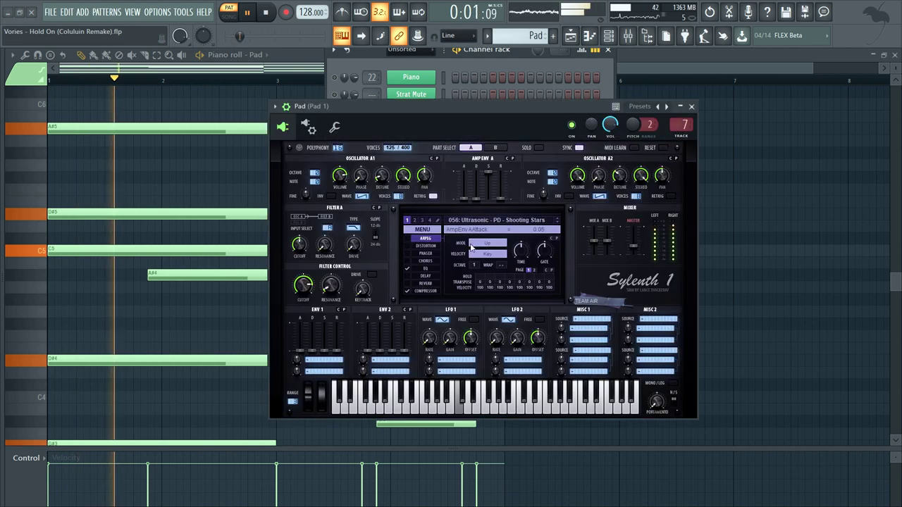
{"action": "left_click", "coordinate": [693, 106]}
Step: Inspect the Other Pad's Serum patch, moving its window clear of the channel rack, and play the sound
{"action": "left_click", "coordinate": [415, 303]}
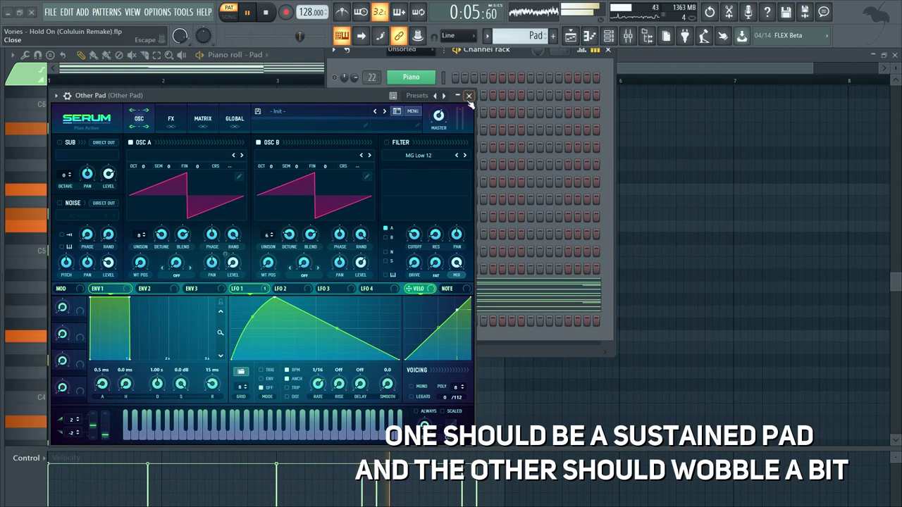
{"action": "left_click_drag", "start_coordinate": [332, 100], "coordinate": [667, 82]}
{"action": "key", "text": "space"}
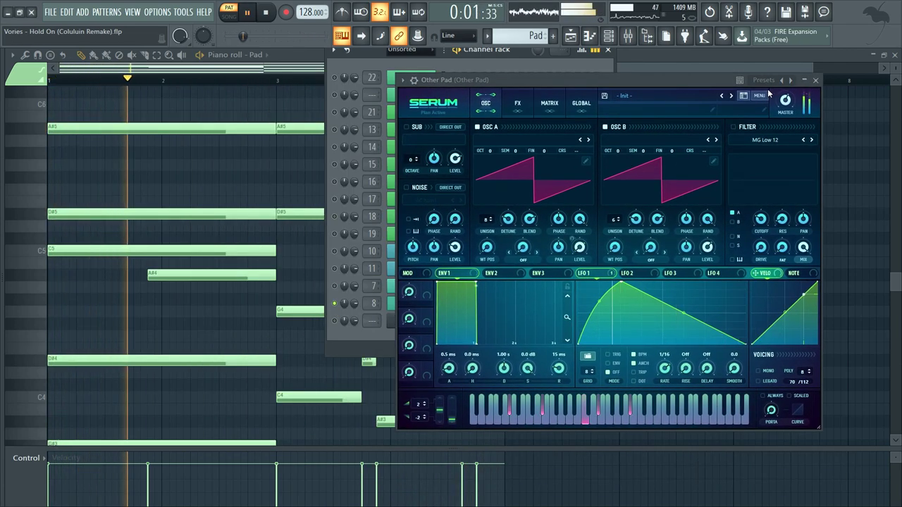
Step: Check the opposite panning of the Pad 1 and Other Pad tracks in the mixer
{"action": "left_click", "coordinate": [628, 36]}
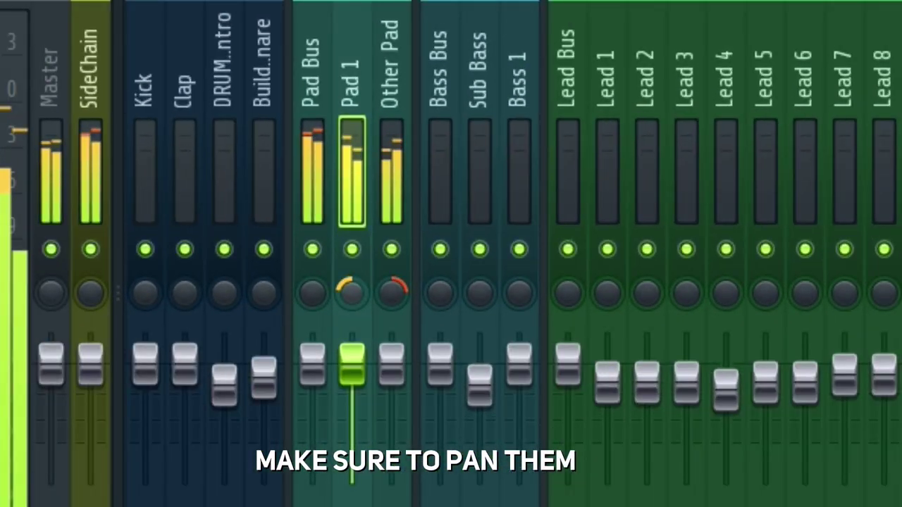
{"action": "left_click", "coordinate": [377, 300]}
{"action": "left_click", "coordinate": [364, 279]}
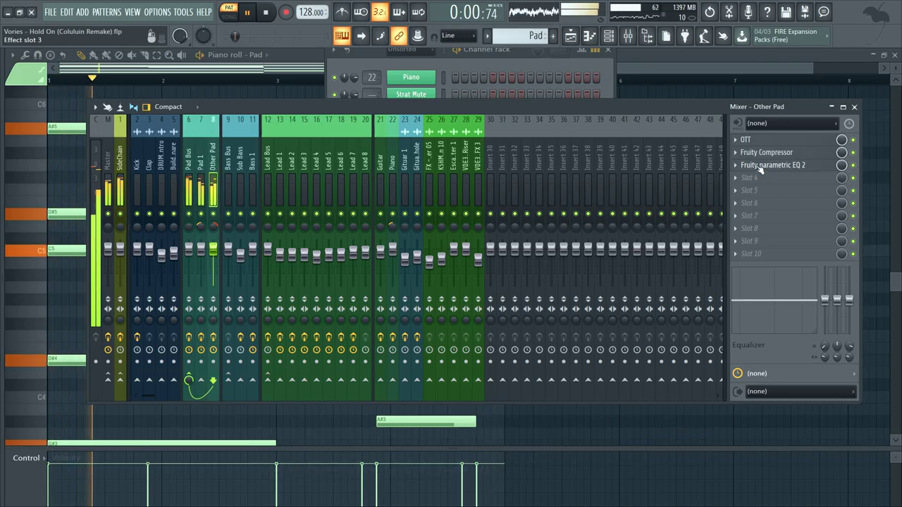
Step: Inspect the Fruity parametric EQ 2 on the Other Pad track and the effect chain on the Pad Bus
{"action": "left_click", "coordinate": [760, 164]}
{"action": "left_click", "coordinate": [759, 165]}
{"action": "left_click", "coordinate": [188, 172]}
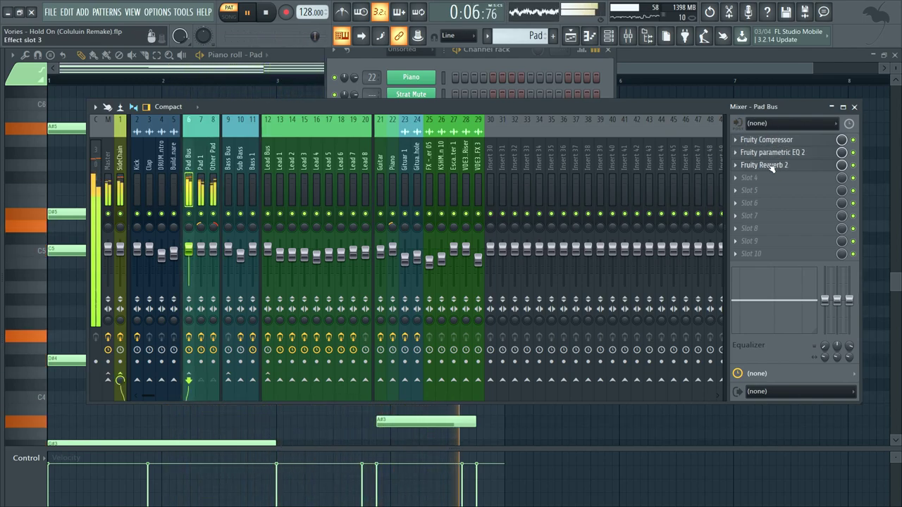
{"action": "key", "text": "space"}
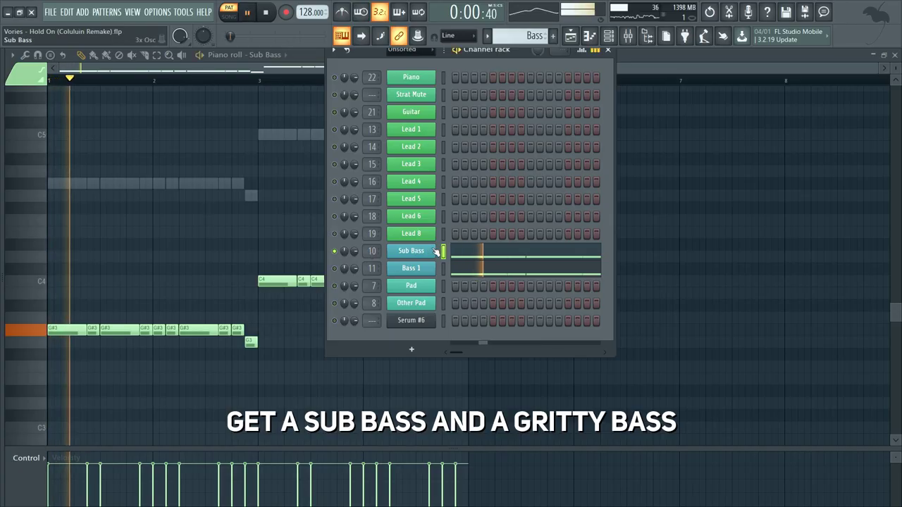
Step: Inspect the Sub Bass's 3x Osc settings and bring up the Bass 1 notes in the piano roll
{"action": "left_click", "coordinate": [435, 252]}
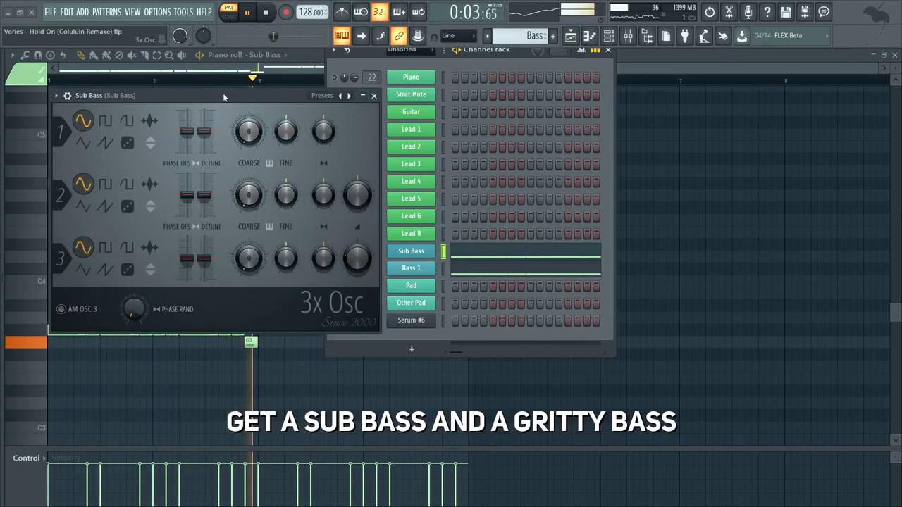
{"action": "left_click_drag", "start_coordinate": [222, 93], "coordinate": [533, 94]}
{"action": "left_click", "coordinate": [684, 95]}
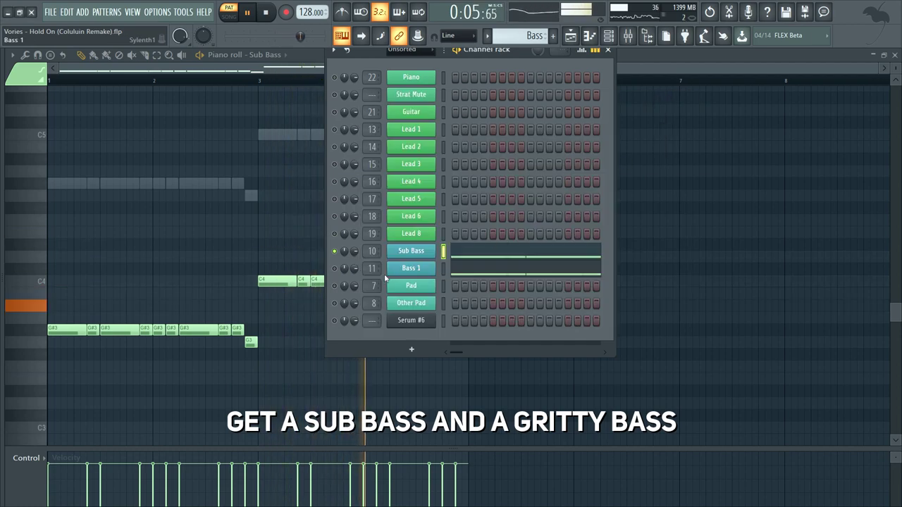
{"action": "key", "text": "F6"}
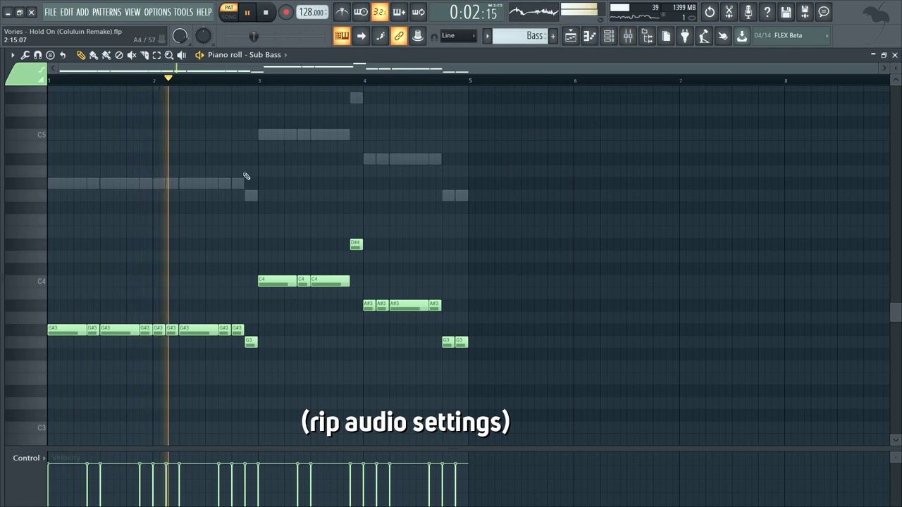
{"action": "right_click", "coordinate": [203, 187]}
Step: Inspect both Fruity parametric EQ 2 effects on the Bass 1 mixer track
{"action": "left_click", "coordinate": [626, 38]}
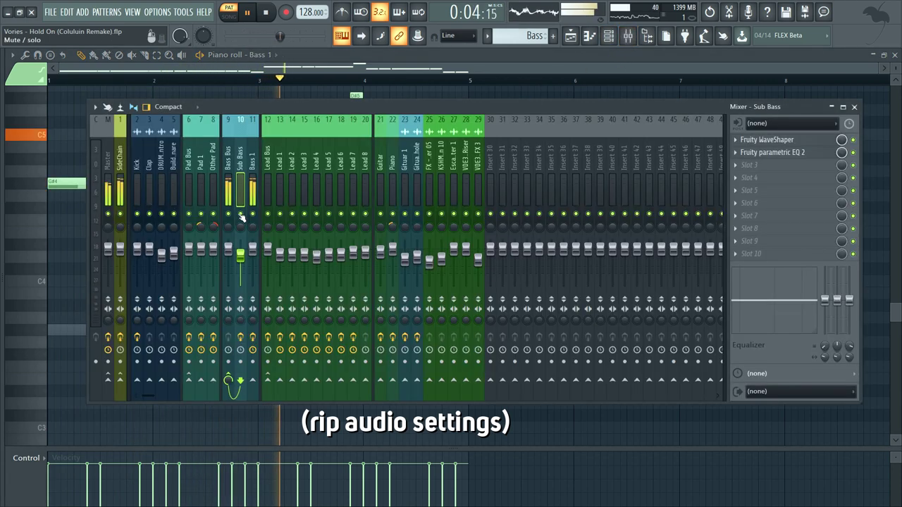
{"action": "left_click", "coordinate": [785, 203]}
{"action": "left_click", "coordinate": [783, 202]}
{"action": "left_click", "coordinate": [772, 191]}
{"action": "left_click", "coordinate": [772, 191]}
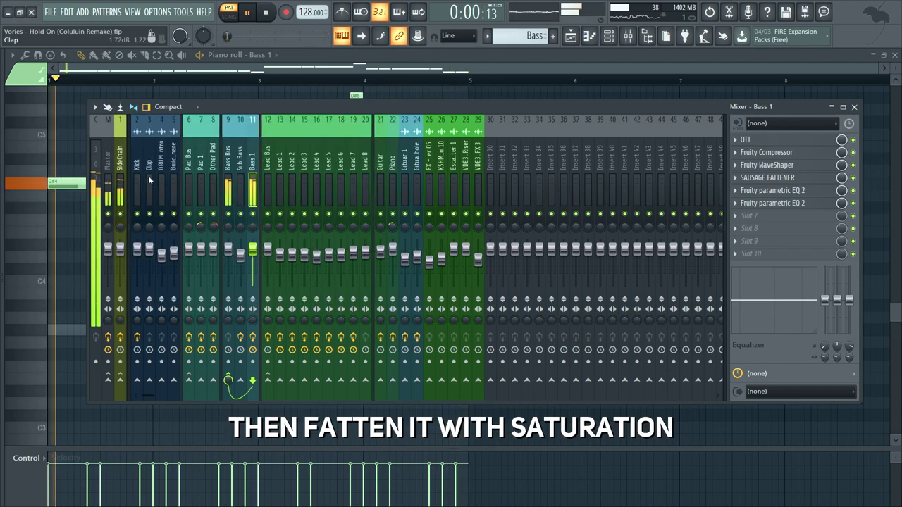
Step: Inspect the Fruity WaveShaper and Fruity parametric EQ 2 curves on the Sub Bass mixer track
{"action": "left_click", "coordinate": [240, 176]}
{"action": "left_click", "coordinate": [609, 36]}
{"action": "left_click", "coordinate": [769, 140]}
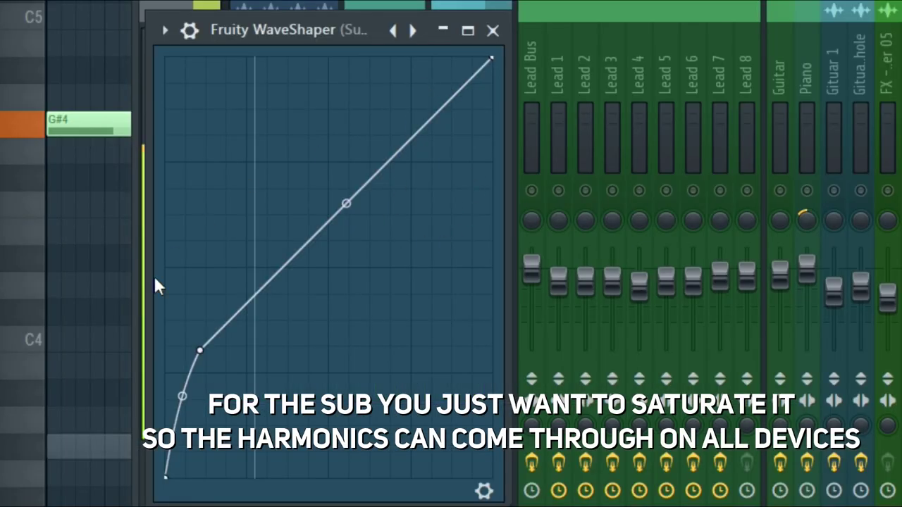
{"action": "left_click", "coordinate": [493, 30]}
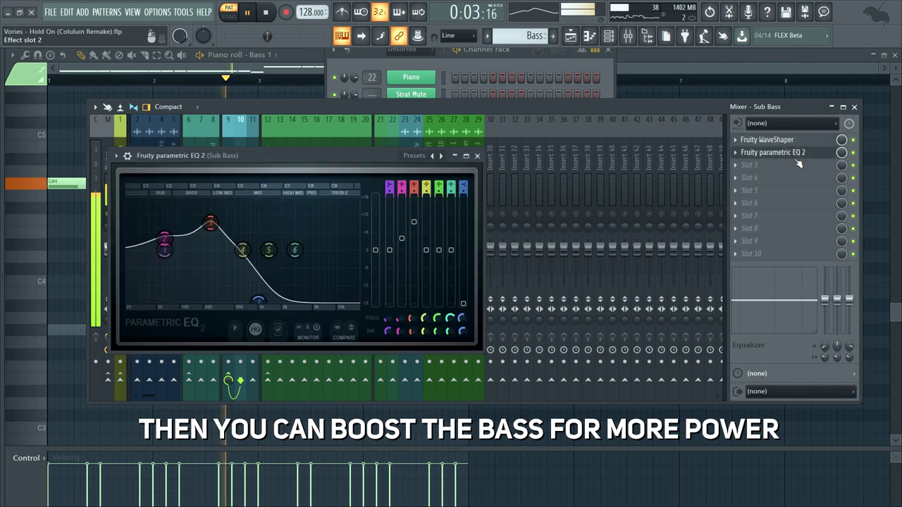
{"action": "left_click", "coordinate": [477, 157]}
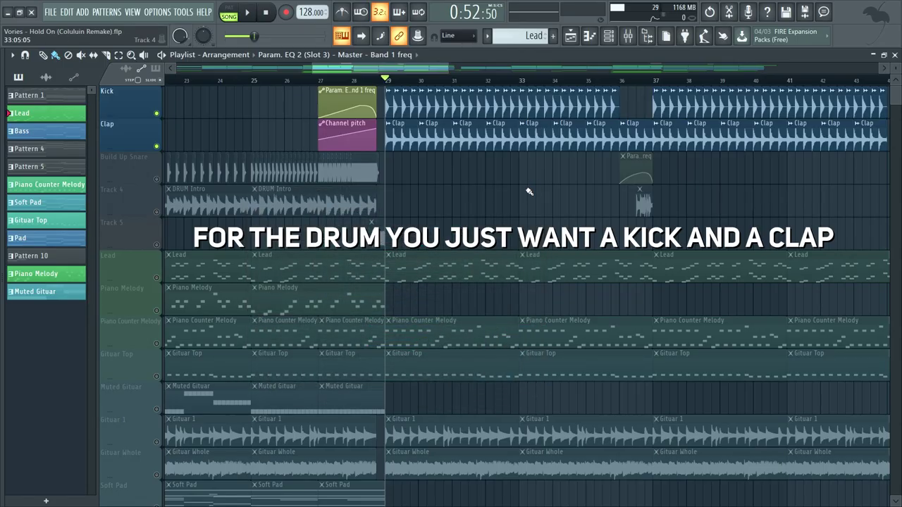
Step: Audition the kick and clap from bar 29, and unmute the Clap track alongside the Build Up Snare
{"action": "key", "text": "space"}
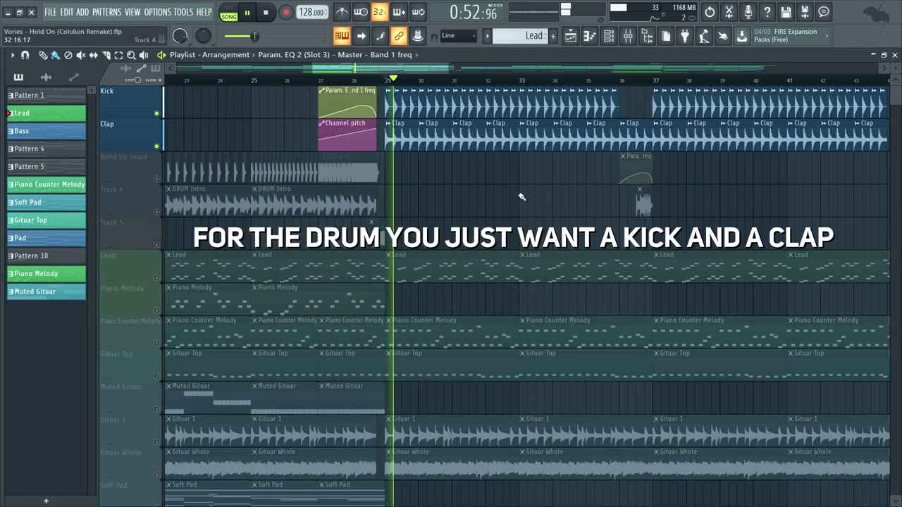
{"action": "scroll", "coordinate": [526, 189], "scroll_direction": "up", "scroll_amount": 1}
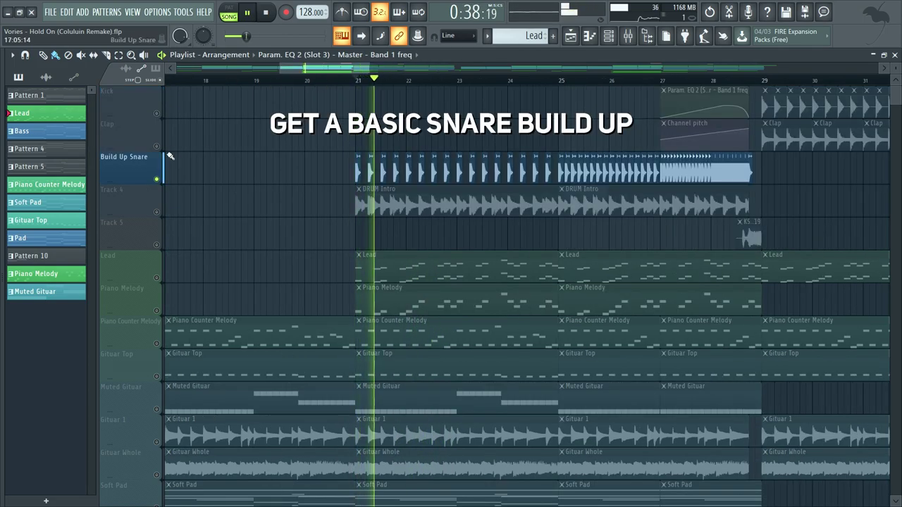
{"action": "left_click", "coordinate": [156, 146]}
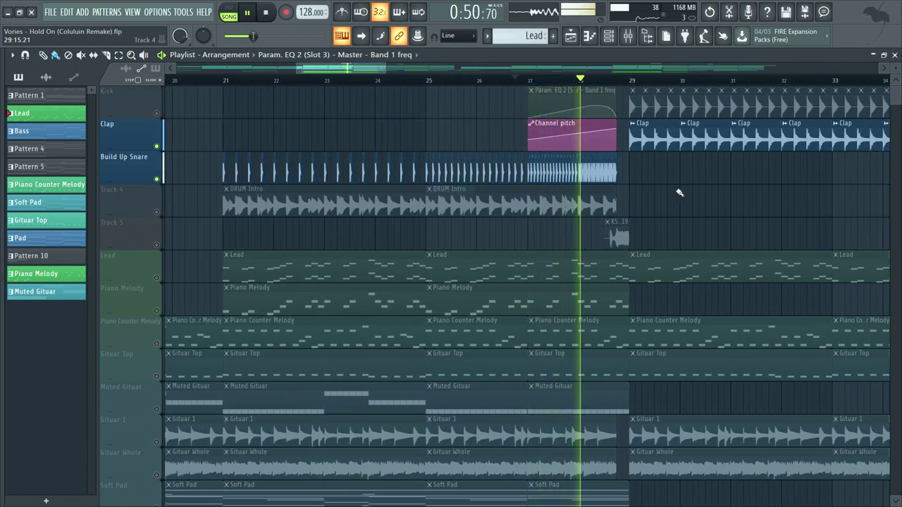
Step: Solo Track 4 with the DRUM Intro clips, play it, and unmute the Build Up Snare track with it
{"action": "right_click", "coordinate": [157, 212]}
{"action": "key", "text": "space"}
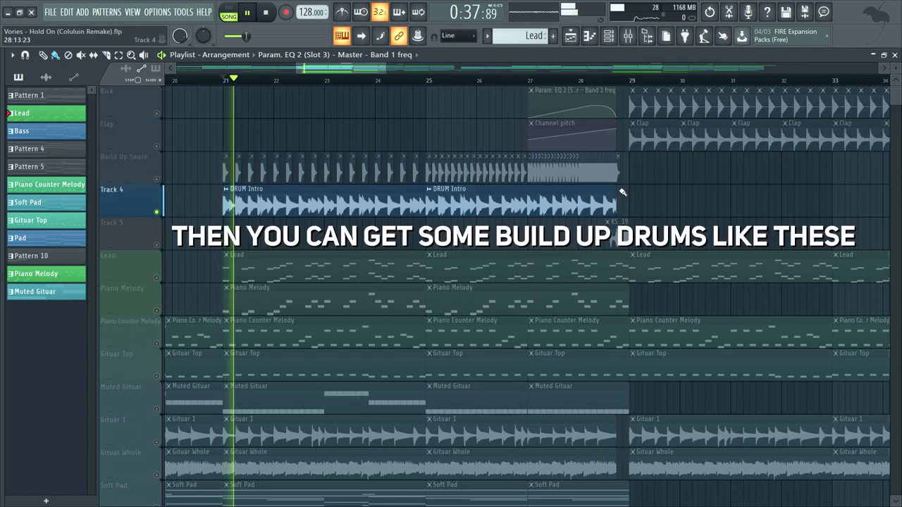
{"action": "left_click", "coordinate": [156, 180]}
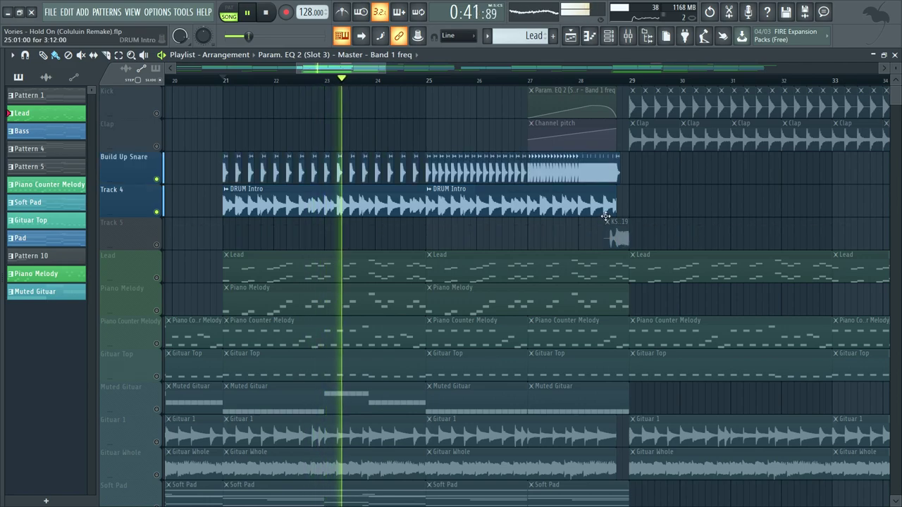
{"action": "left_click_drag", "start_coordinate": [719, 182], "coordinate": [684, 184]}
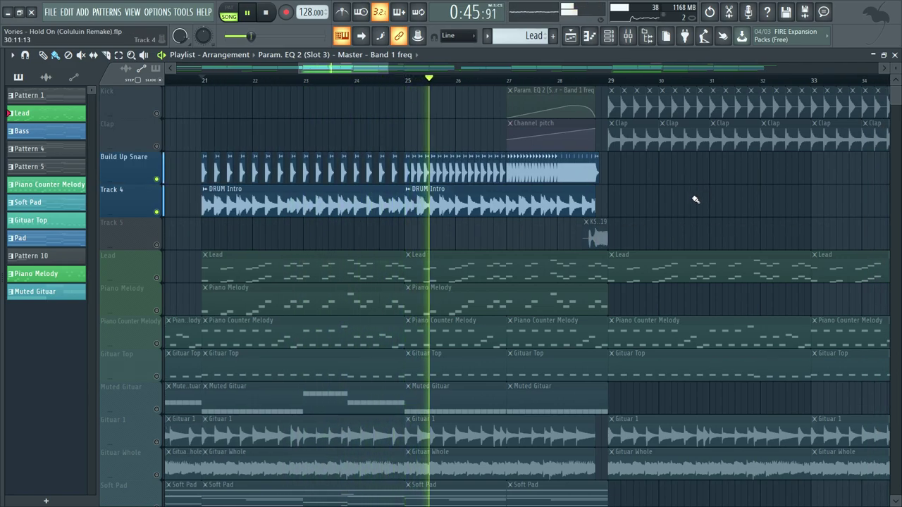
Step: Unmute the Clap and Kick tracks to audition the full build-up, and solo Track 5
{"action": "left_click", "coordinate": [157, 146]}
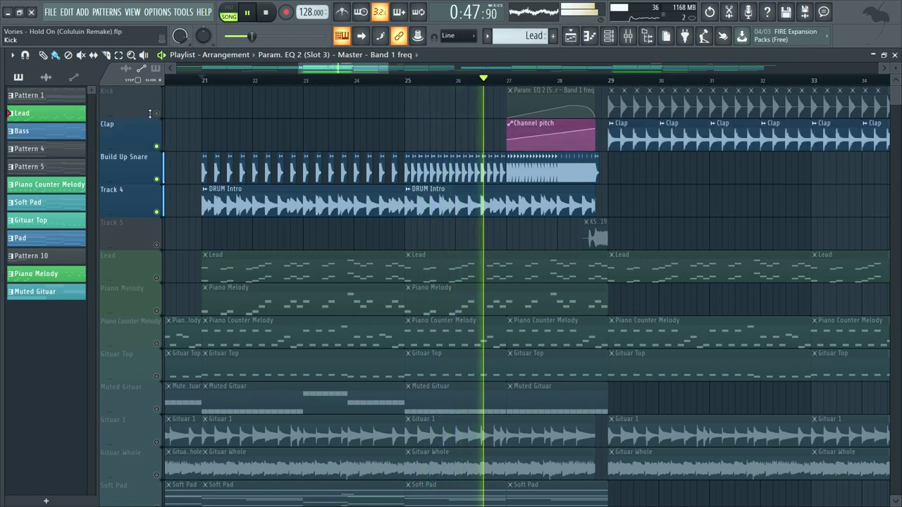
{"action": "left_click", "coordinate": [157, 113]}
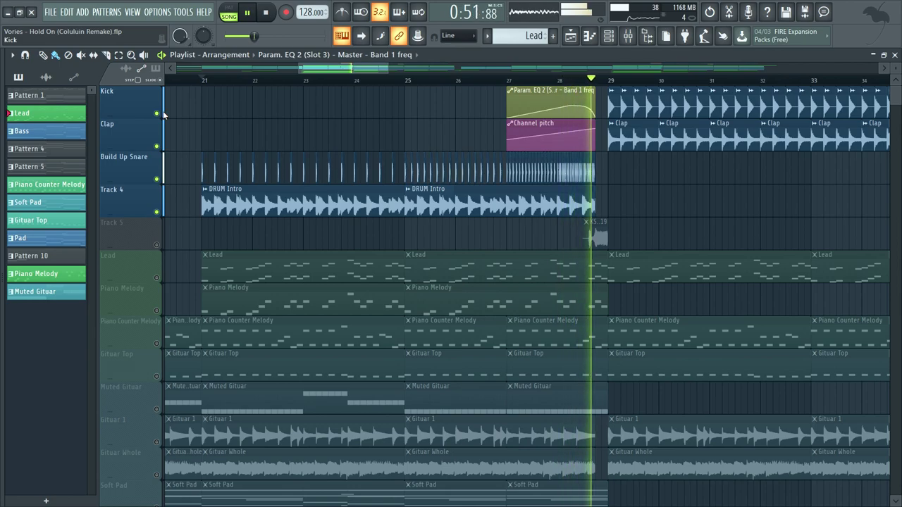
{"action": "right_click", "coordinate": [157, 245]}
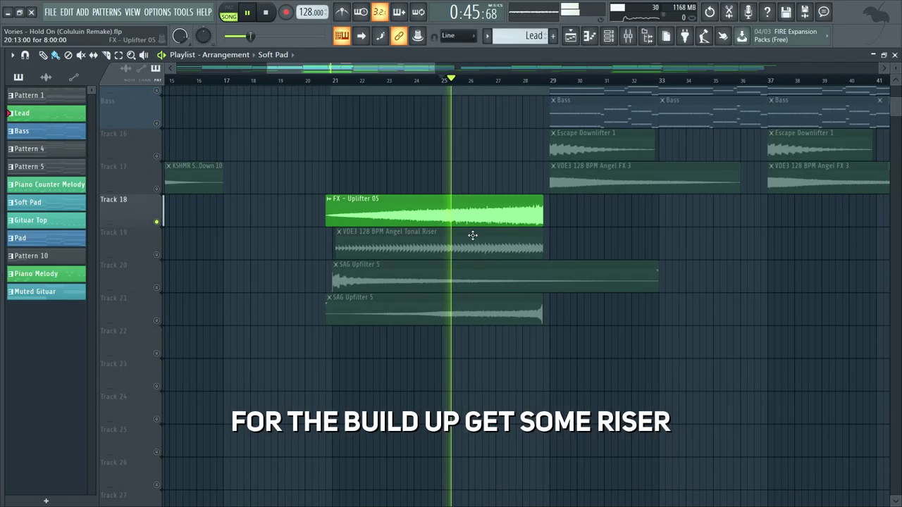
Step: Audition the build-up risers one at a time by soloing Track 19, Track 21 and Track 20 during playback
{"action": "scroll", "coordinate": [472, 236], "scroll_direction": "up", "scroll_amount": 2}
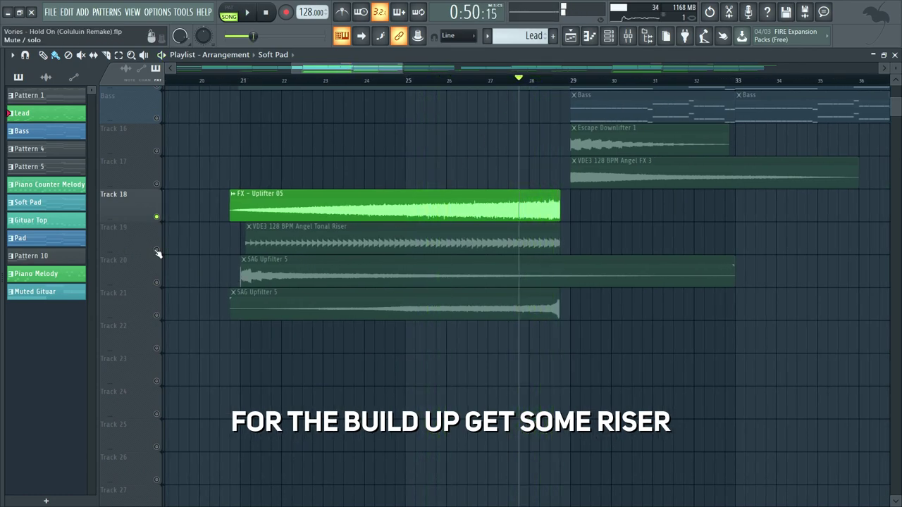
{"action": "left_click", "coordinate": [155, 227]}
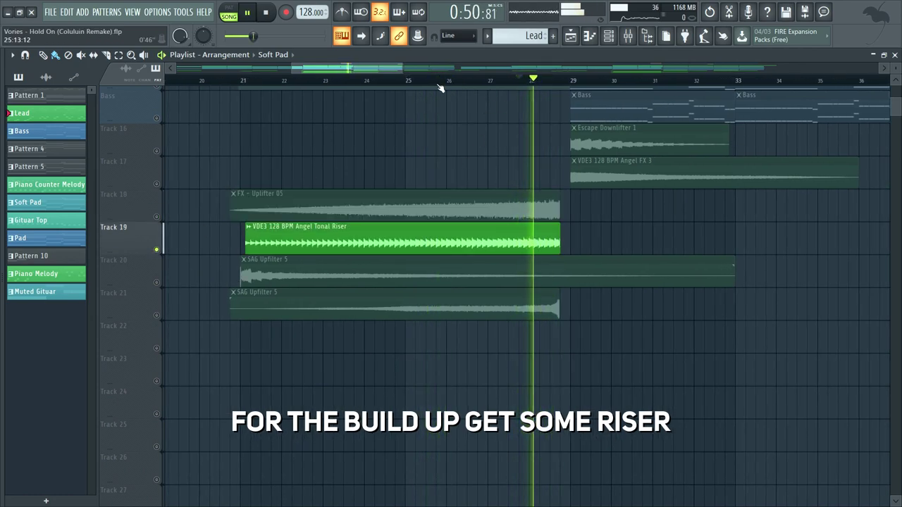
{"action": "left_click", "coordinate": [438, 84]}
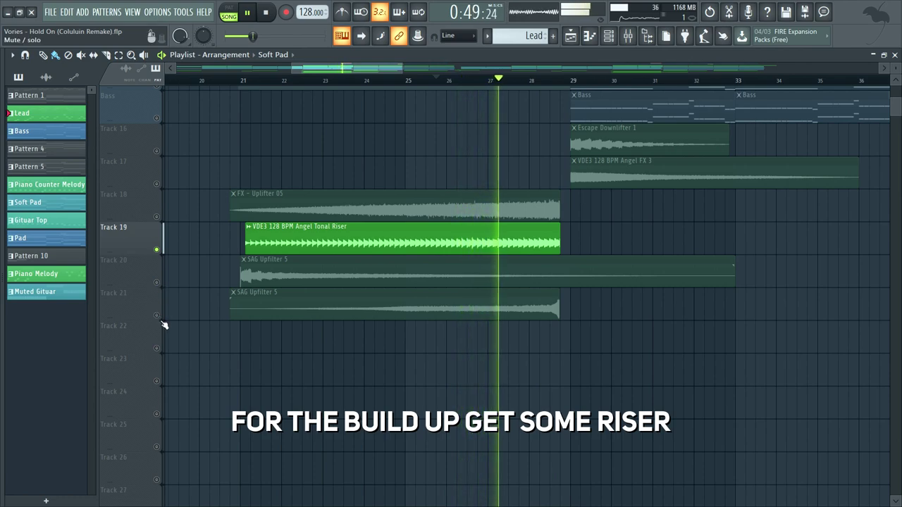
{"action": "left_click", "coordinate": [163, 317]}
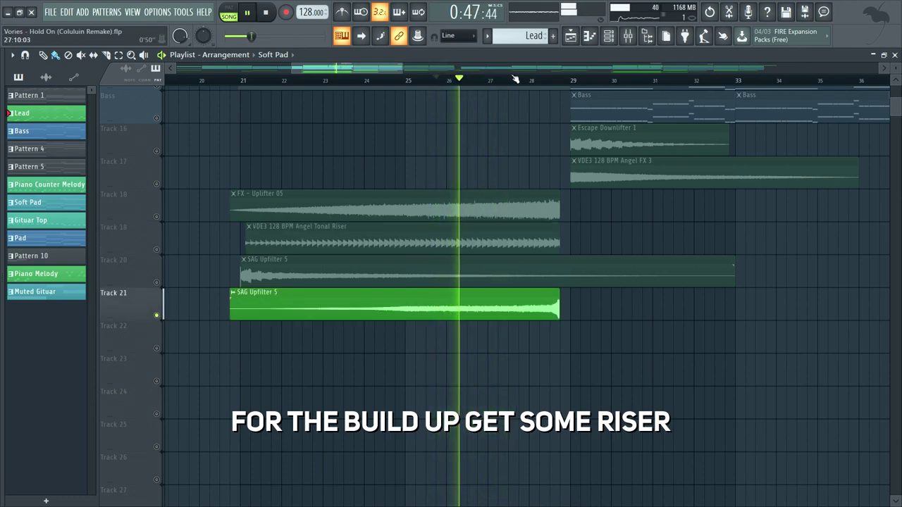
{"action": "left_click", "coordinate": [157, 282]}
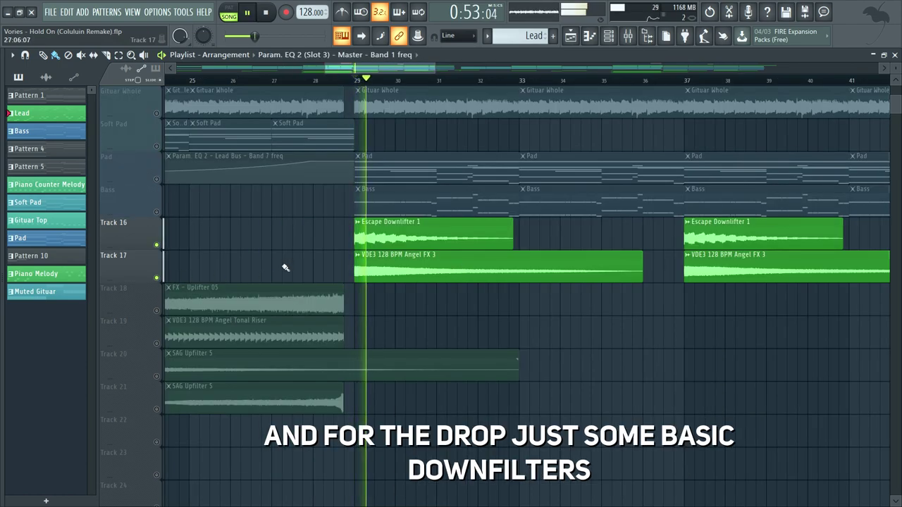
Step: Audition the drop's downlifters by playing Track 16 and Track 17 separately from bar 29
{"action": "key", "text": "space"}
{"action": "left_click", "coordinate": [161, 251]}
{"action": "key", "text": "space"}
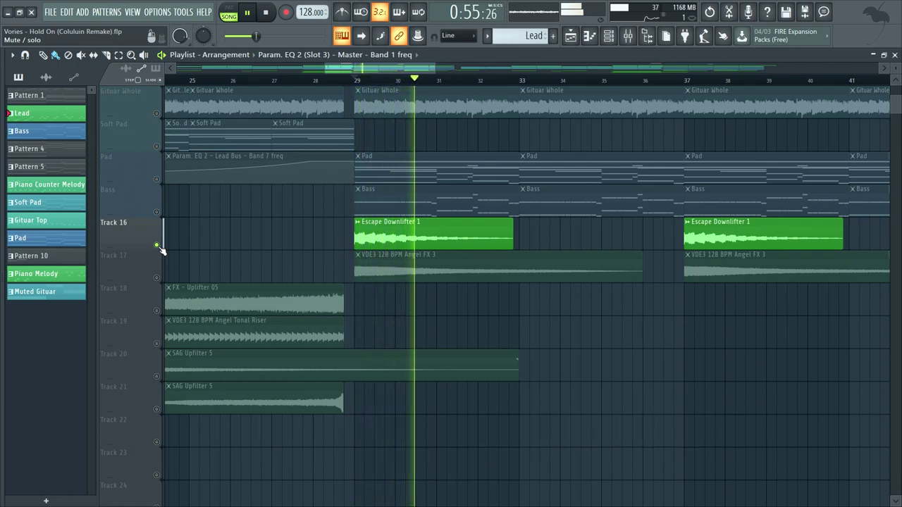
{"action": "key", "text": "space"}
{"action": "right_click", "coordinate": [157, 279]}
{"action": "key", "text": "space"}
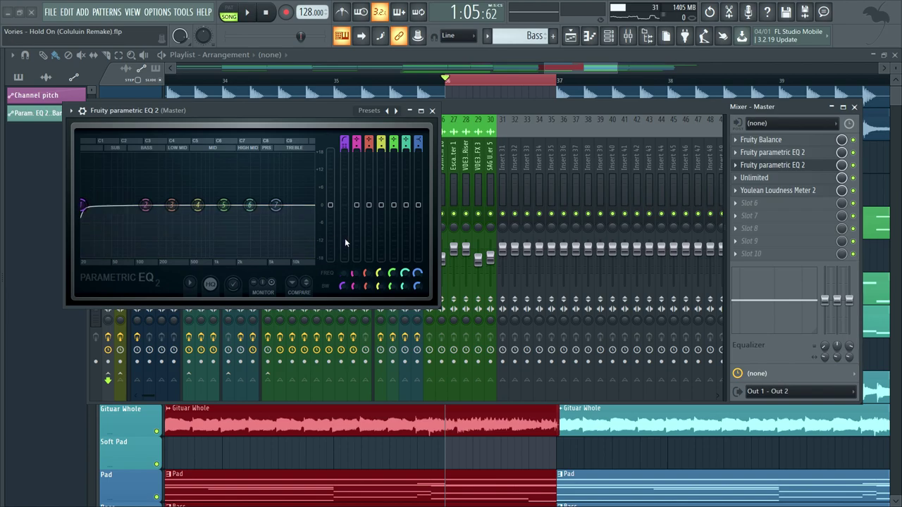
Step: Create an automation clip for the Master parametric EQ 2 band 1 frequency over bar 36, close the EQ and mixer, and start playback
{"action": "right_click", "coordinate": [343, 271]}
{"action": "left_click", "coordinate": [384, 344]}
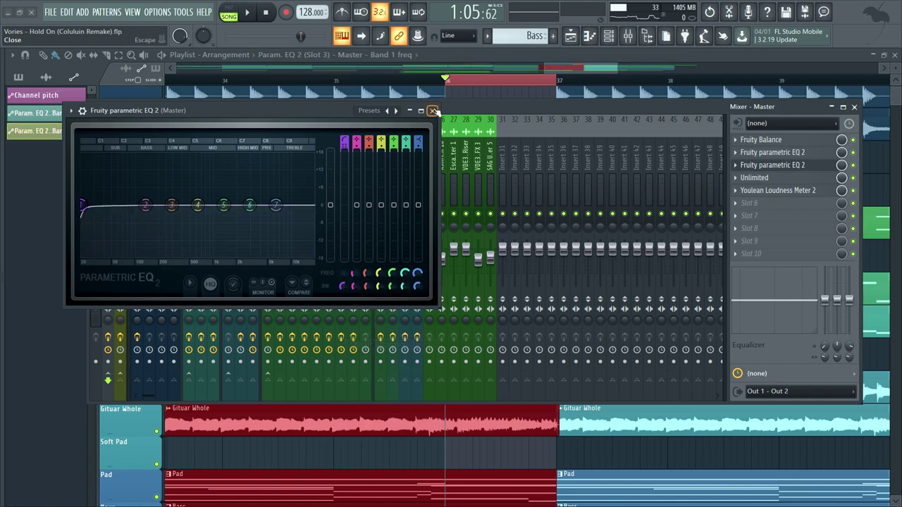
{"action": "left_click", "coordinate": [434, 110]}
{"action": "key", "text": "F9"}
{"action": "key", "text": "space"}
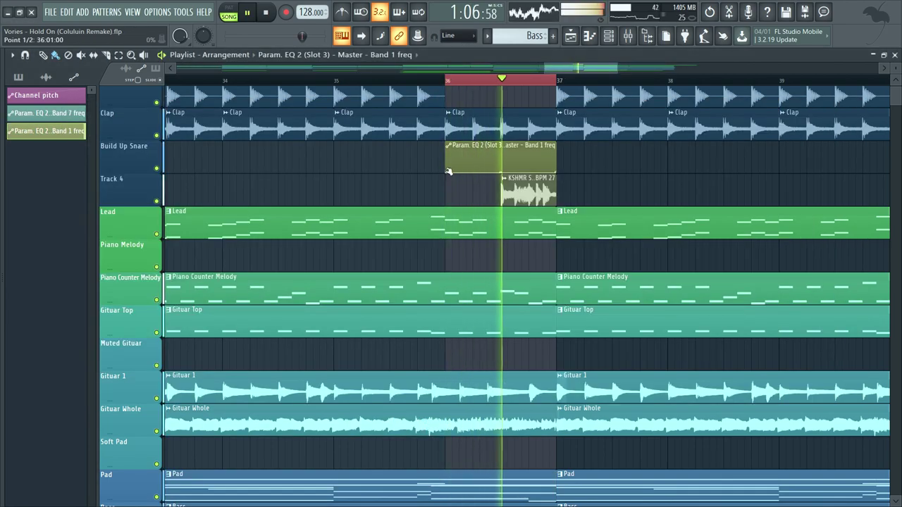
Step: Shape the Master EQ band 1 frequency clip at bar 36 into a curve that rises gradually and falls back by bar 37
{"action": "right_click", "coordinate": [522, 156]}
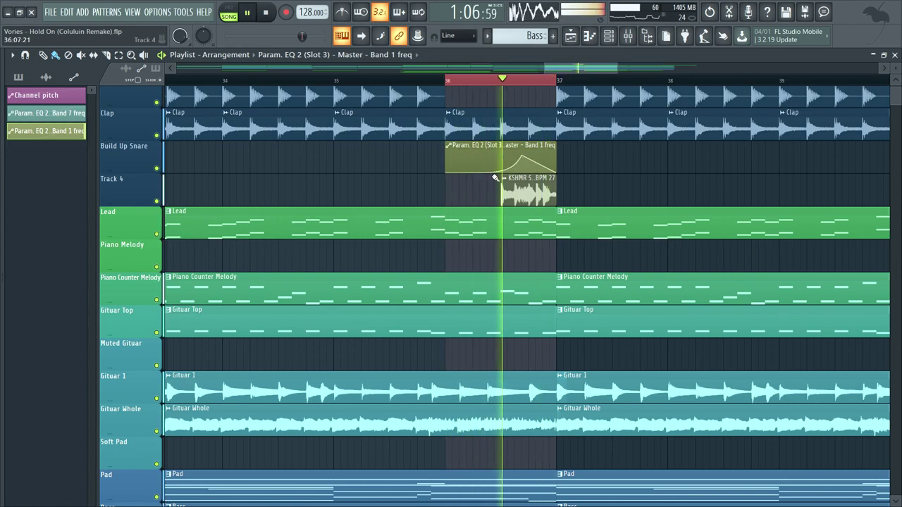
{"action": "left_click_drag", "start_coordinate": [484, 172], "coordinate": [523, 162]}
{"action": "key", "text": "ctrl+d"}
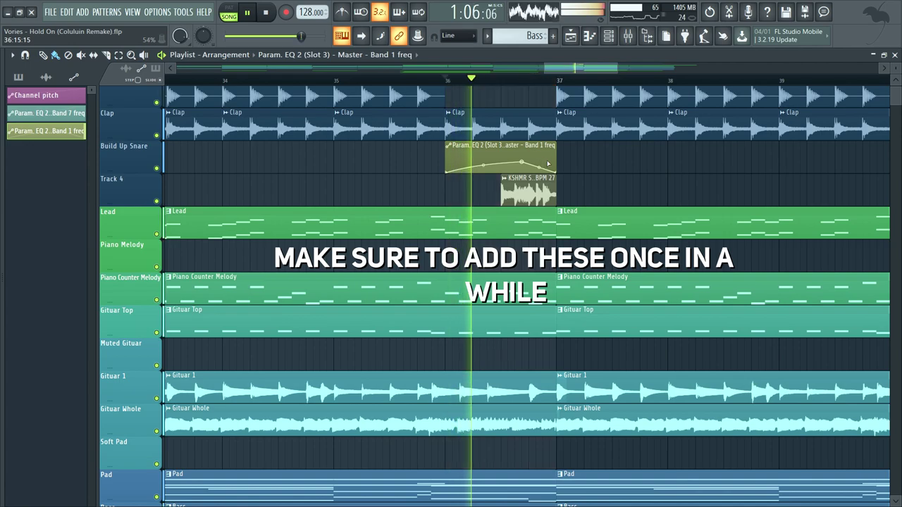
{"action": "scroll", "coordinate": [571, 162], "scroll_direction": "down", "scroll_amount": 3}
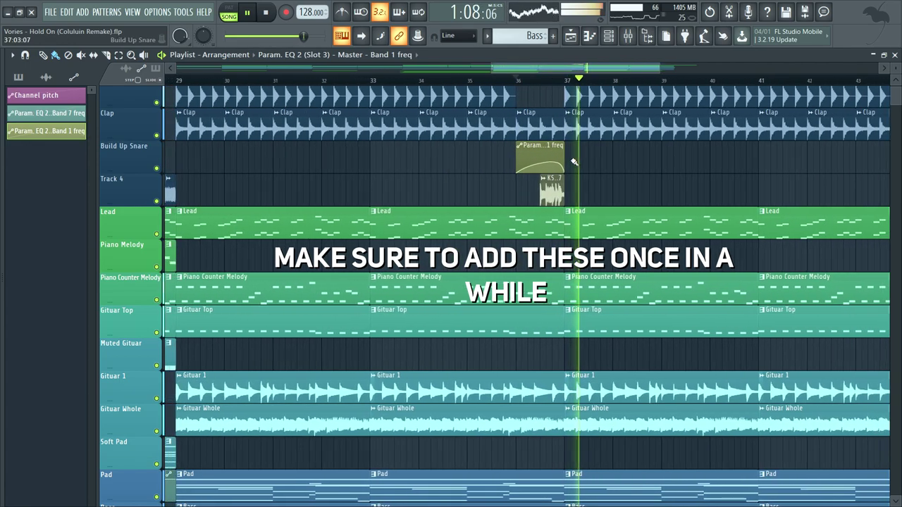
Step: Play through the full arrangement and review the drum, melody, guitar, pad, bass and FX tracks across its sections
{"action": "scroll", "coordinate": [573, 162], "scroll_direction": "down", "scroll_amount": 2}
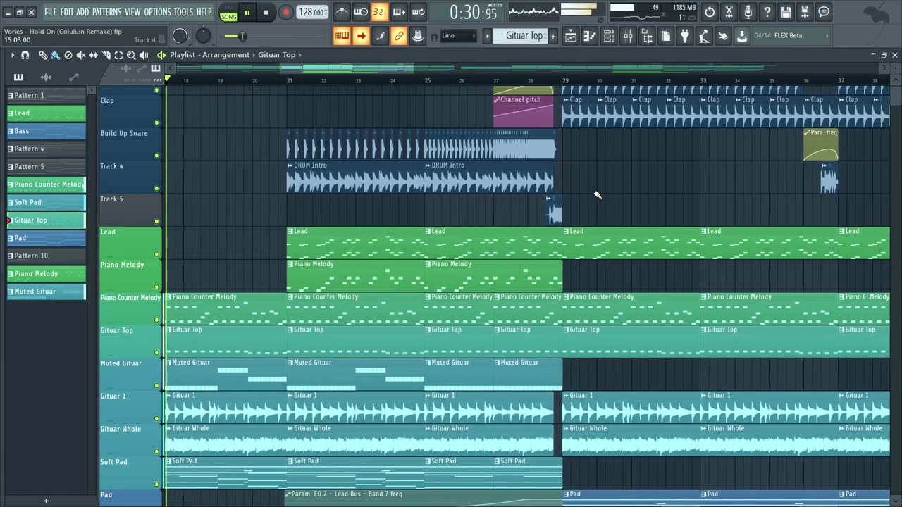
{"action": "scroll", "coordinate": [597, 195], "scroll_direction": "down", "scroll_amount": 6}
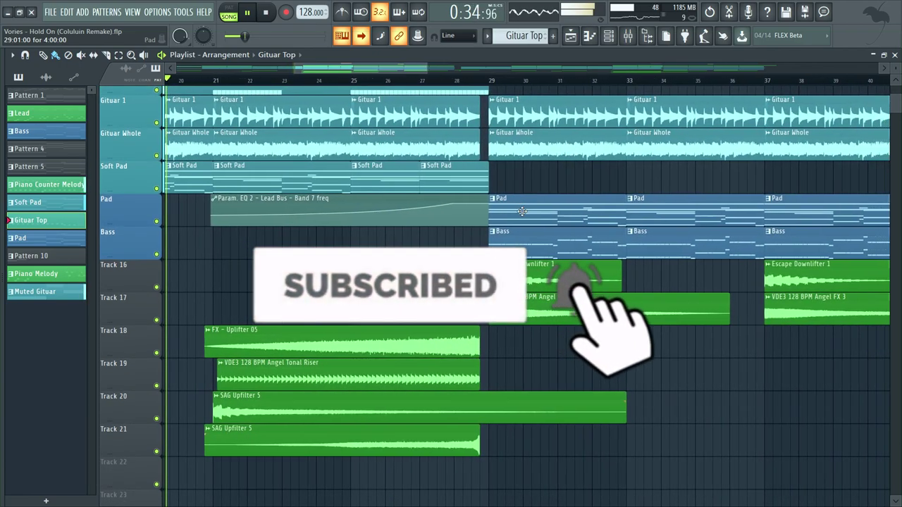
{"action": "scroll", "coordinate": [517, 231], "scroll_direction": "up", "scroll_amount": 8}
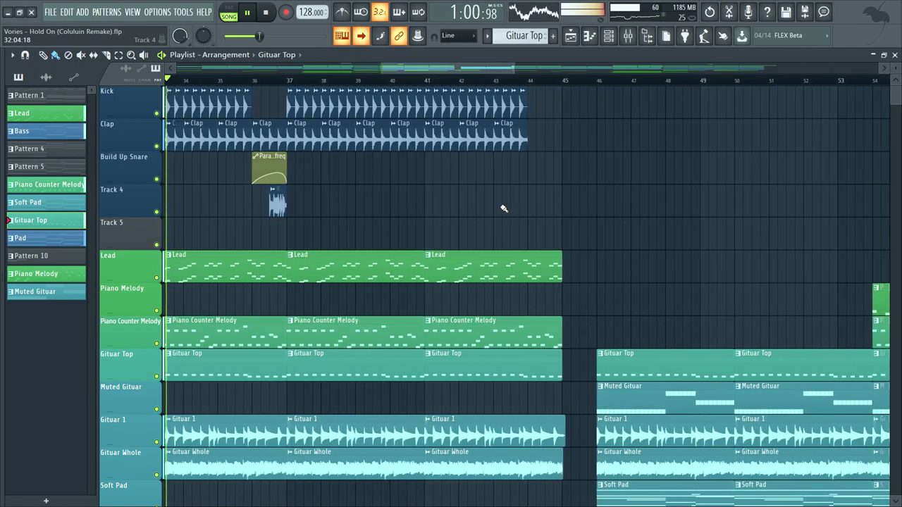
{"action": "scroll", "coordinate": [504, 209], "scroll_direction": "down", "scroll_amount": 8}
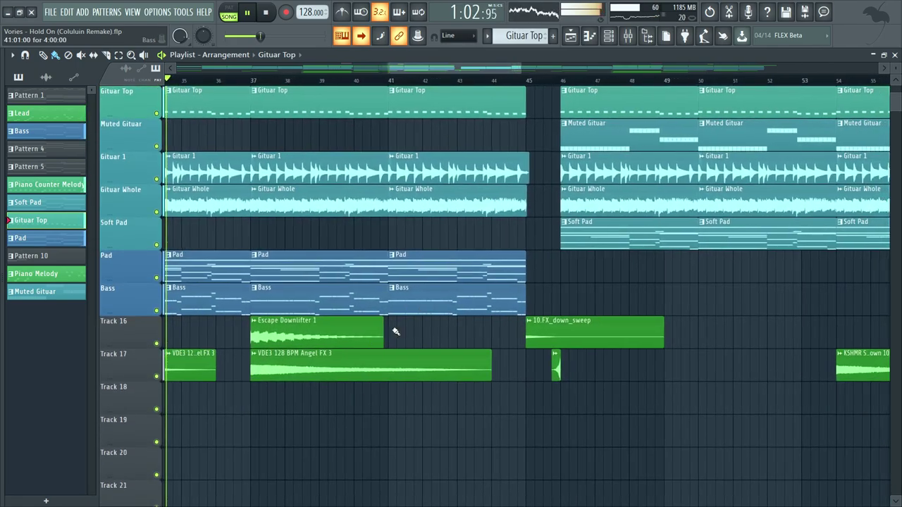
{"action": "scroll", "coordinate": [631, 276], "scroll_direction": "up", "scroll_amount": 3}
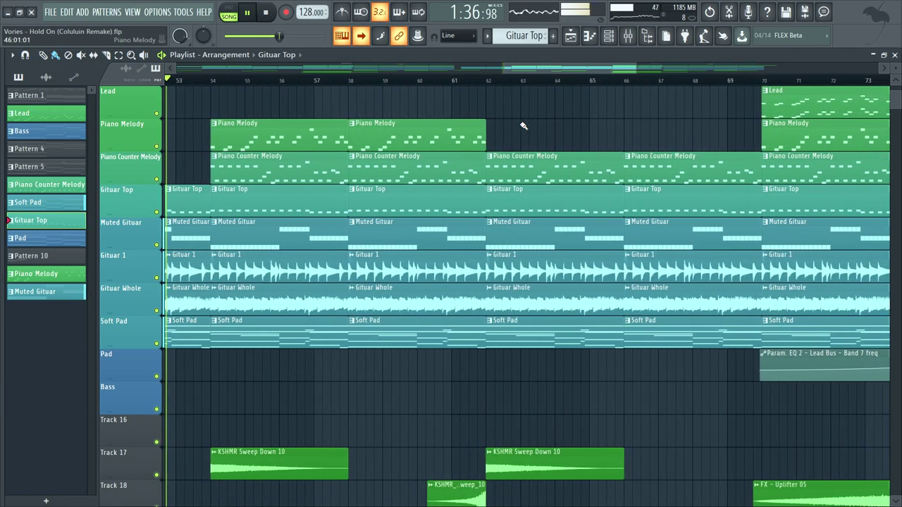
{"action": "scroll", "coordinate": [580, 155], "scroll_direction": "up", "scroll_amount": 3}
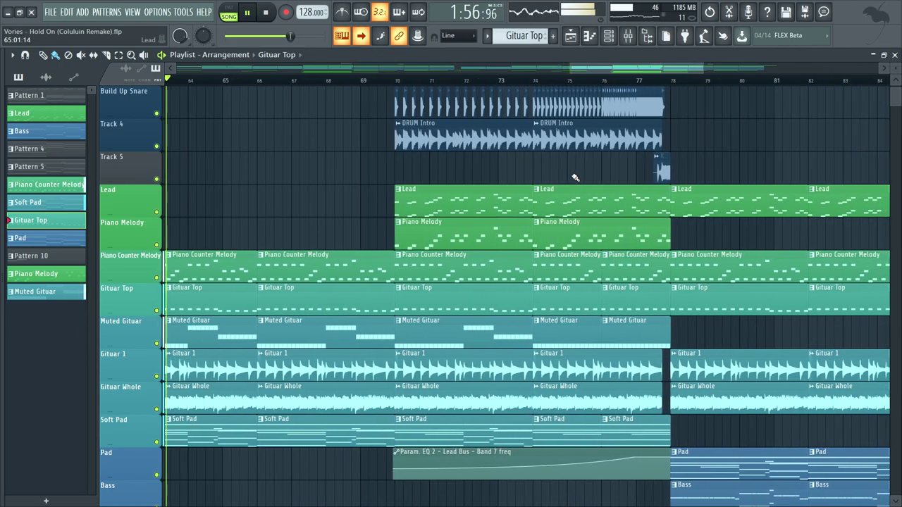
{"action": "scroll", "coordinate": [576, 177], "scroll_direction": "up", "scroll_amount": 2}
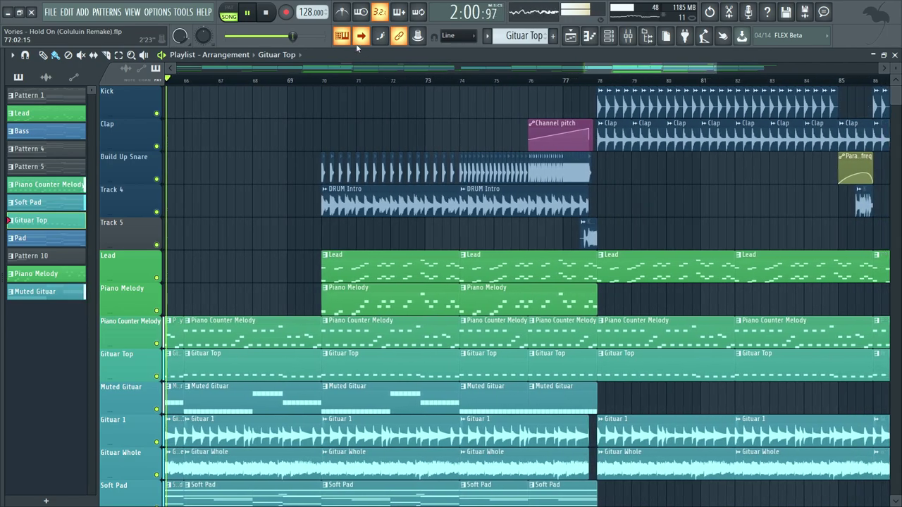
Step: Place a copy of the bar 27 Master EQ band 1 frequency automation clip on the Kick track at bar 76
{"action": "scroll", "coordinate": [358, 135], "scroll_direction": "down", "scroll_amount": 5}
{"action": "scroll", "coordinate": [337, 110], "scroll_direction": "up", "scroll_amount": 3}
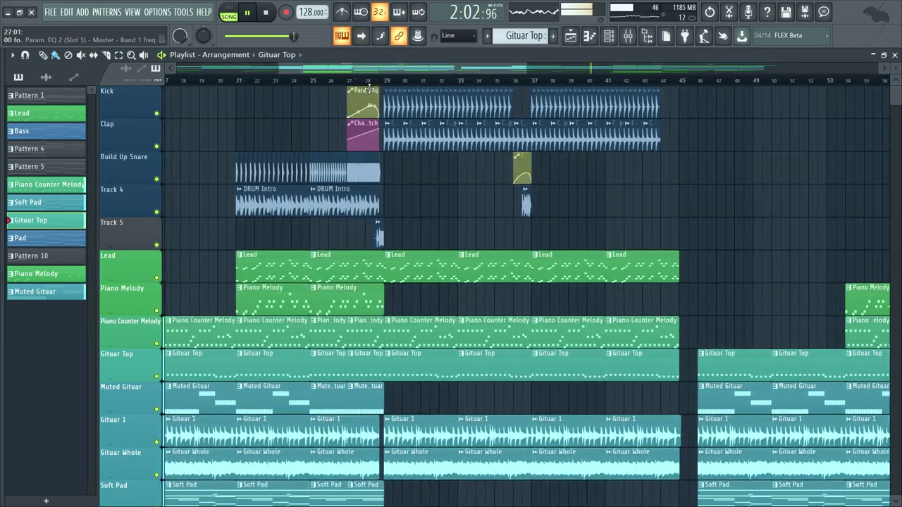
{"action": "left_click", "coordinate": [348, 104]}
{"action": "scroll", "coordinate": [345, 158], "scroll_direction": "right", "scroll_amount": 10}
{"action": "scroll", "coordinate": [552, 102], "scroll_direction": "up", "scroll_amount": 3}
{"action": "left_click_drag", "start_coordinate": [515, 92], "coordinate": [534, 91]}
{"action": "left_click", "coordinate": [597, 168]}
{"action": "left_click", "coordinate": [689, 201], "text": "ctrl"}
{"action": "scroll", "coordinate": [696, 198], "scroll_direction": "down", "scroll_amount": 3}
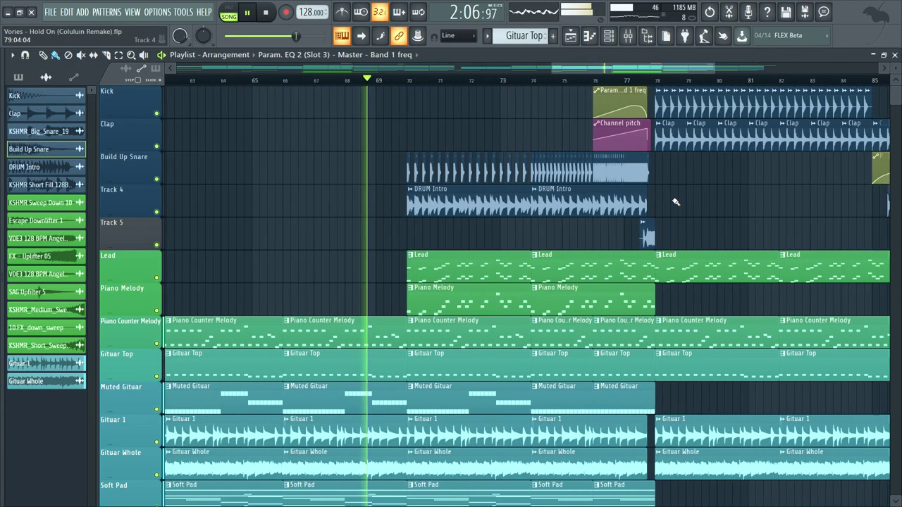
{"action": "scroll", "coordinate": [493, 162], "scroll_direction": "up", "scroll_amount": 3}
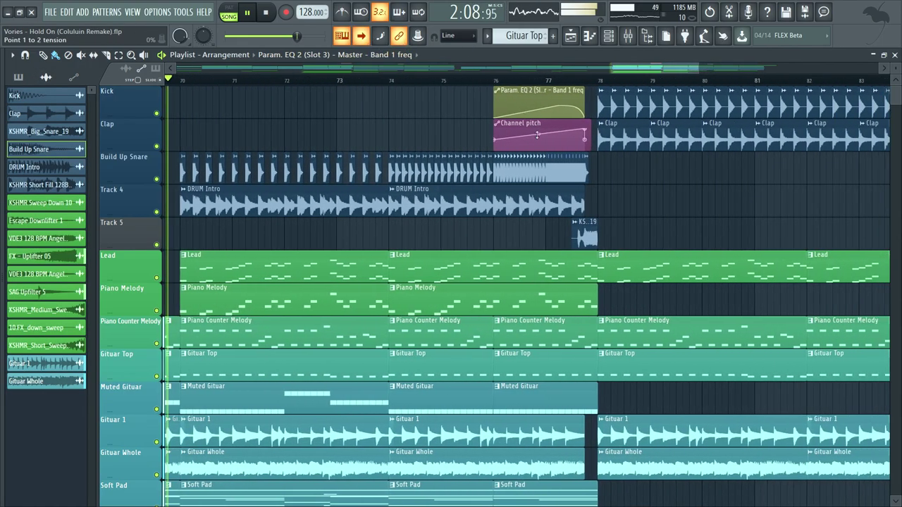